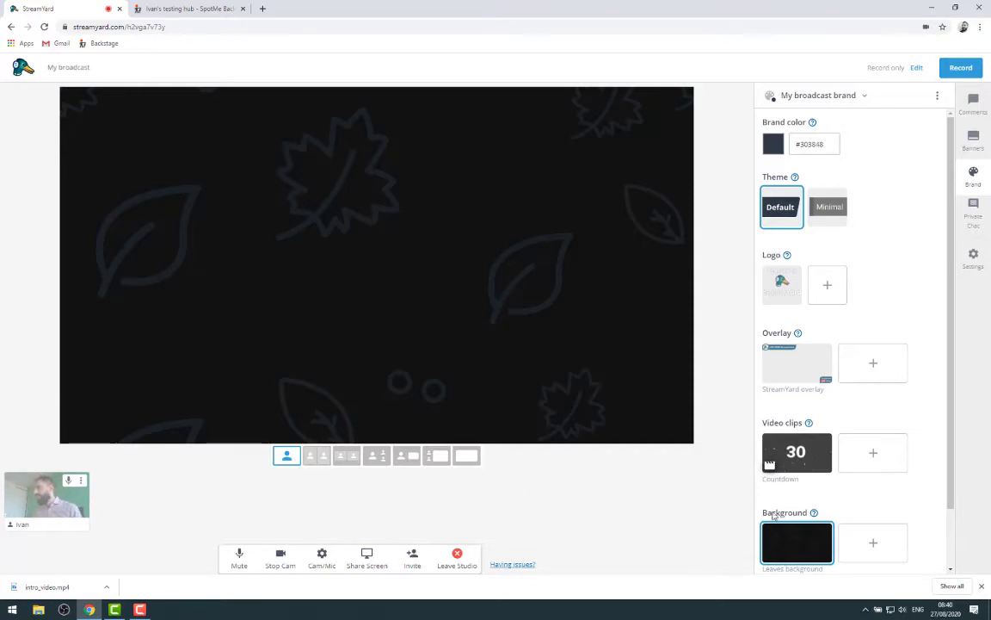
Add the presenter's camera thumbnail to the StreamYard stage so it appears on-stream with its name label
left_click(38, 503)
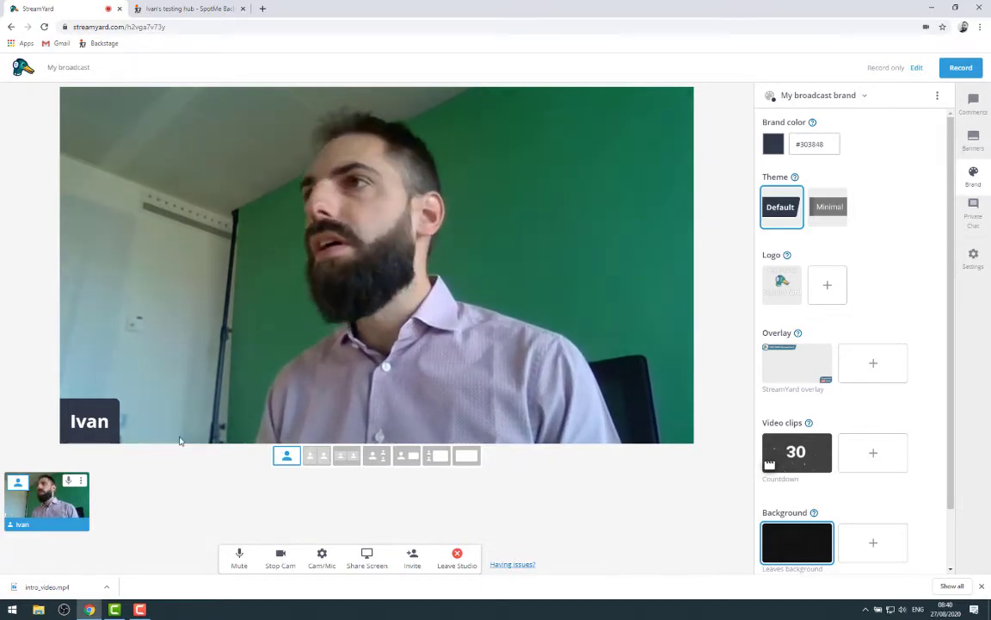
left_click(194, 9)
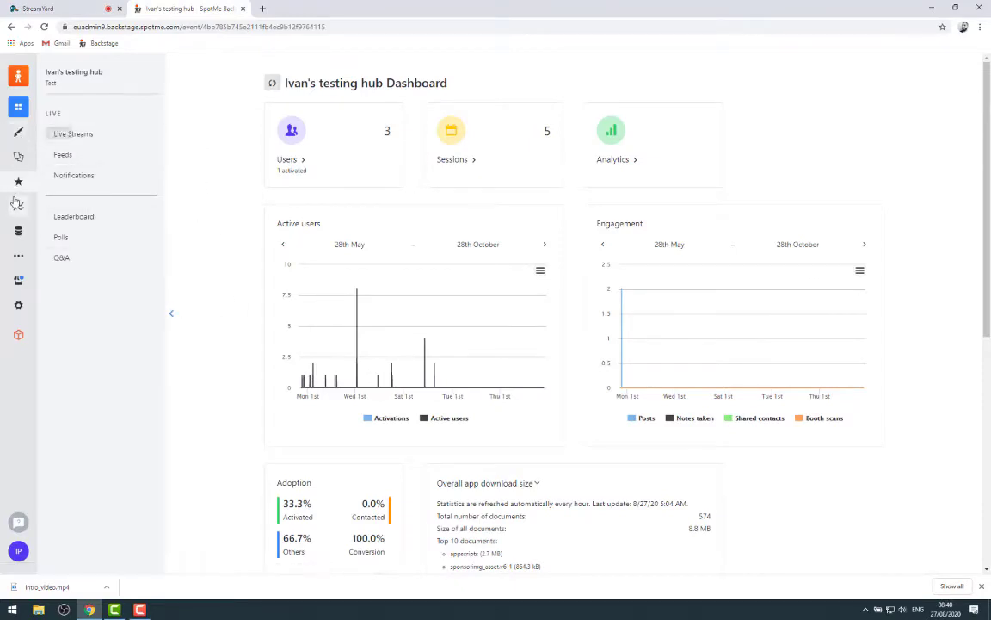
left_click(86, 139)
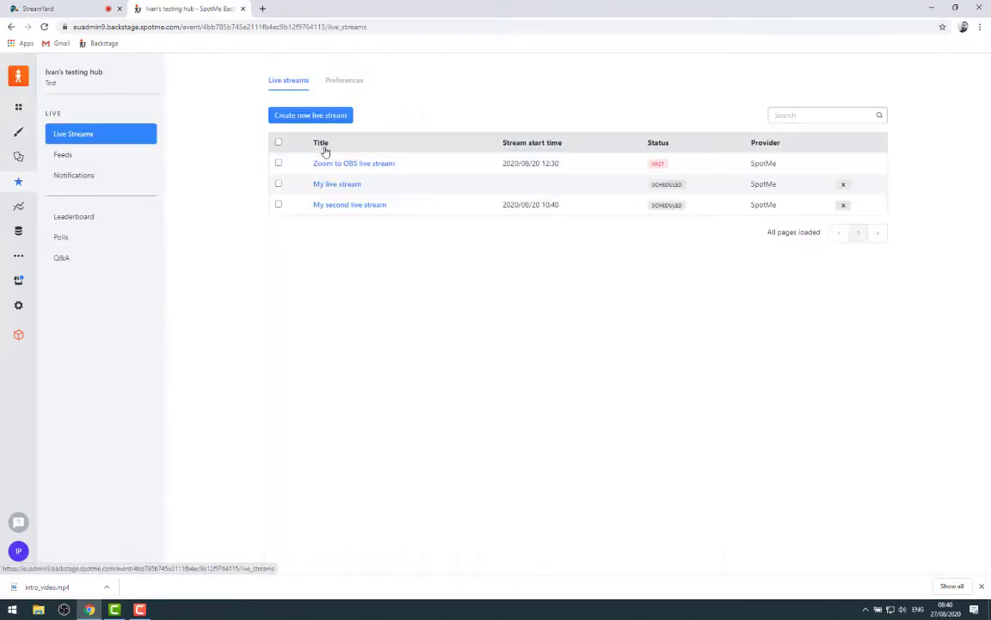
left_click(321, 120)
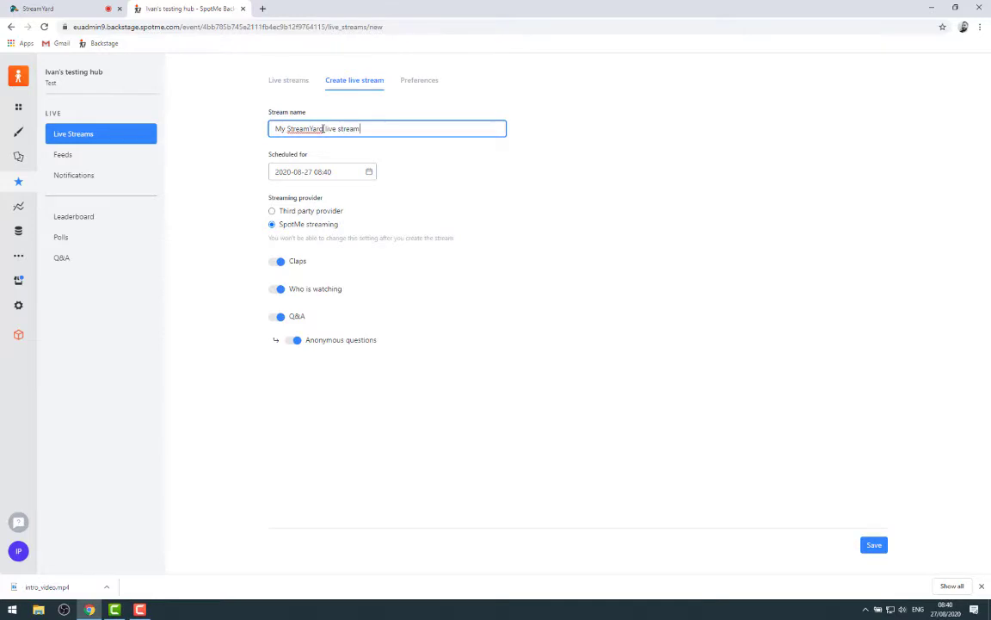
left_click(347, 169)
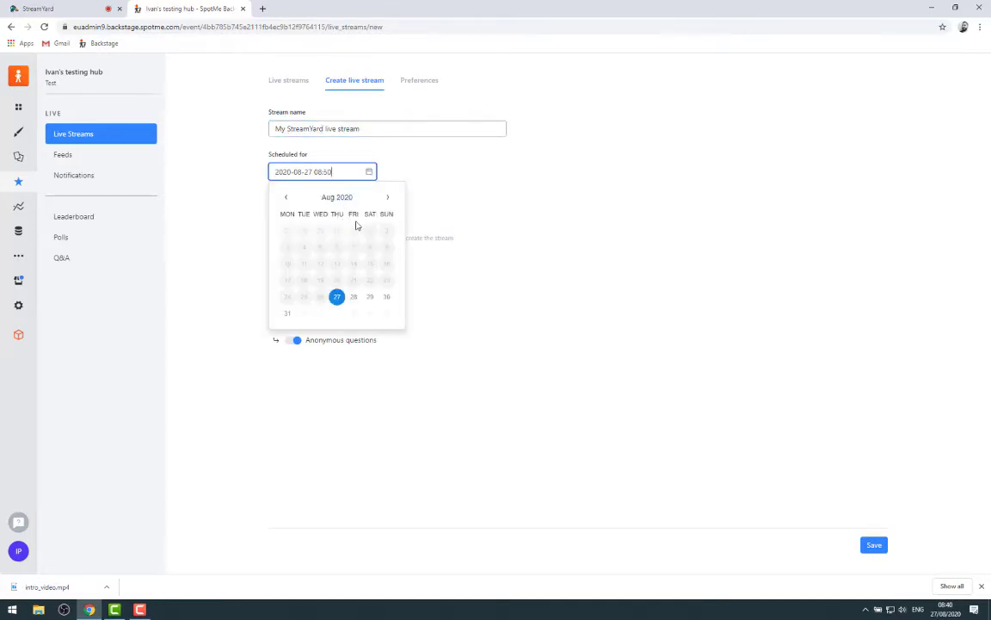
key("Tab")
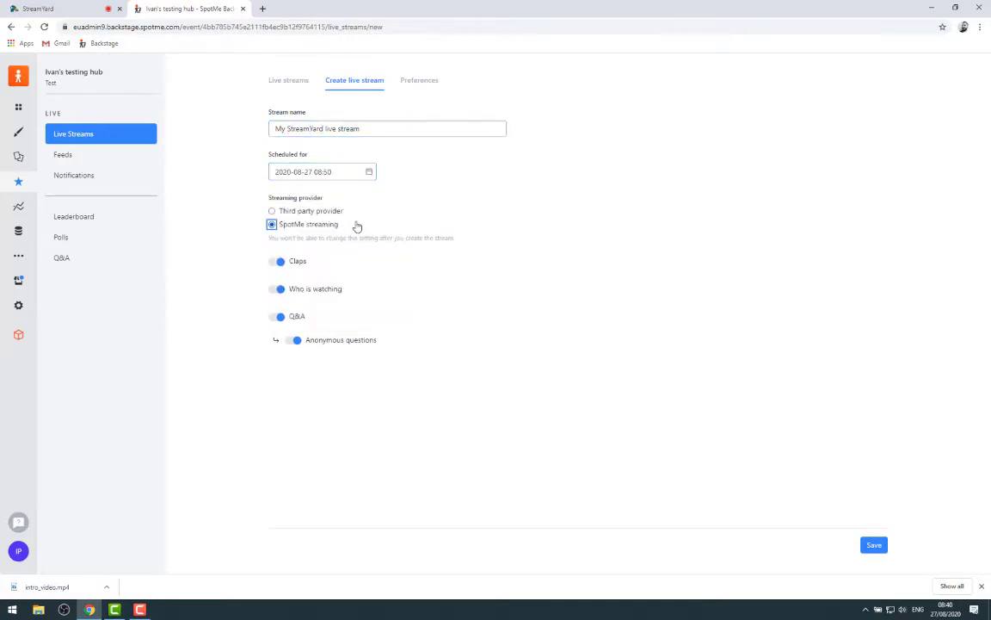
left_click(874, 548)
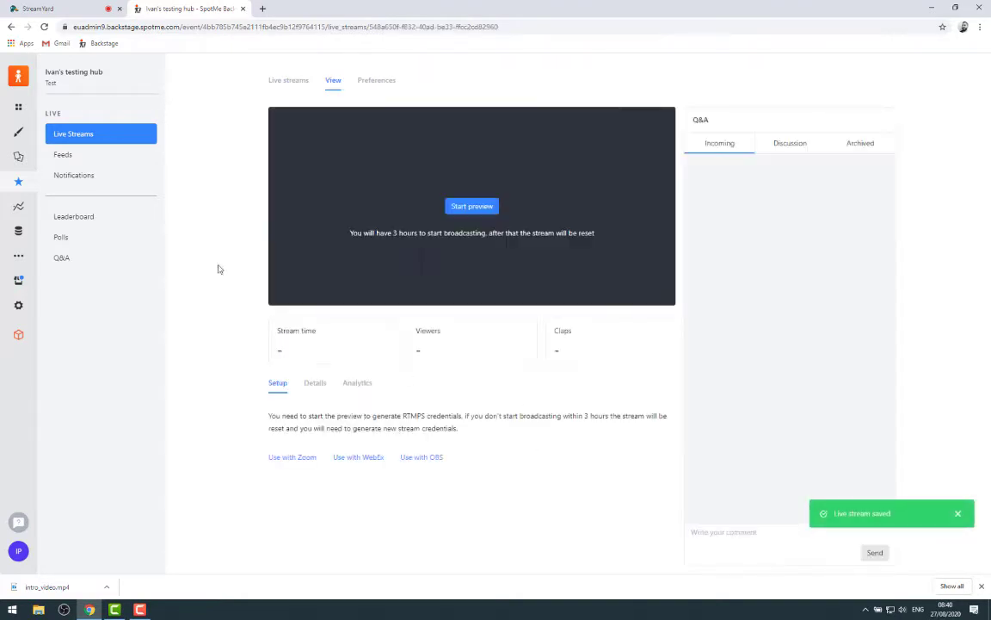
Start and confirm the SpotMe stream preview to generate RTMPS credentials, then return to StreamYard
left_click(476, 208)
left_click(607, 344)
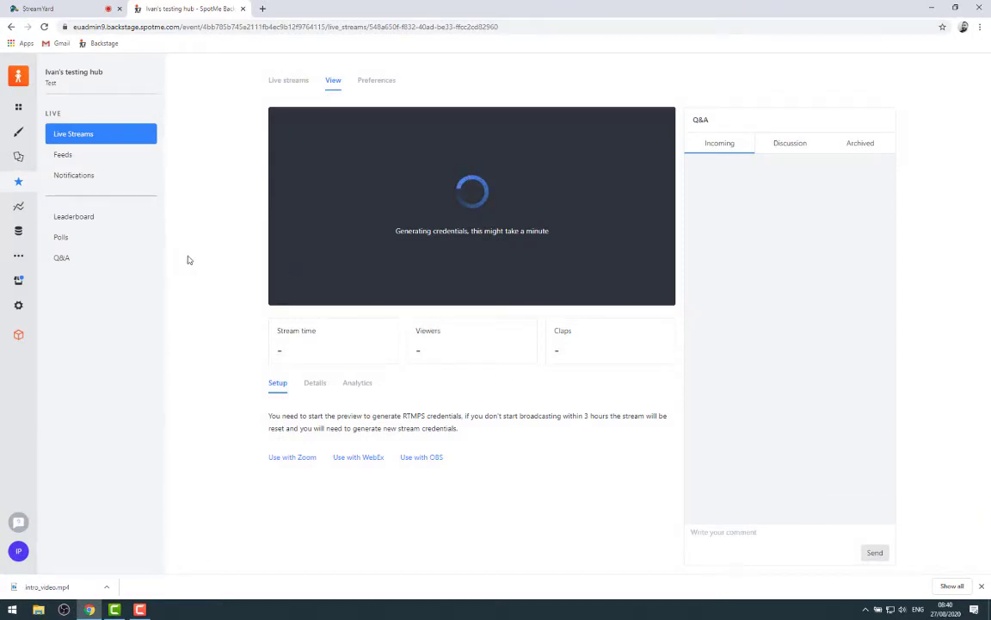
left_click(43, 9)
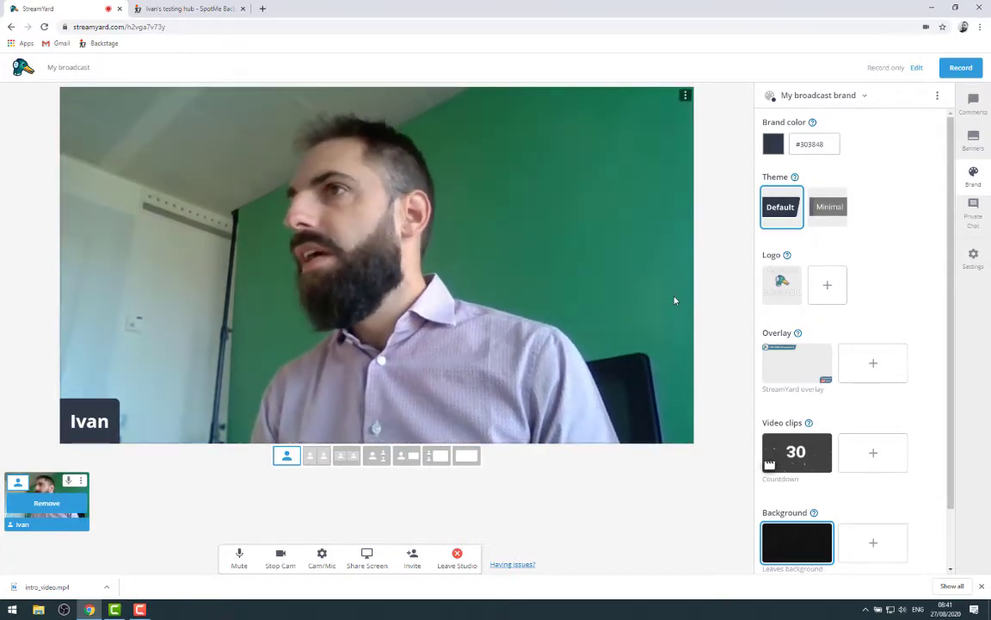
key("ctrl+Tab")
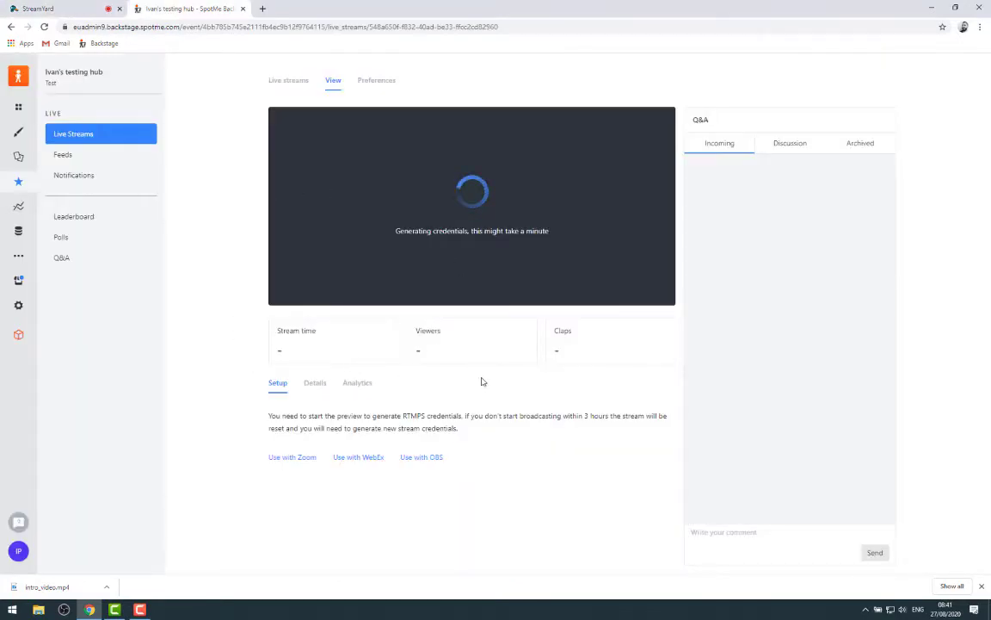
key("ctrl+Tab")
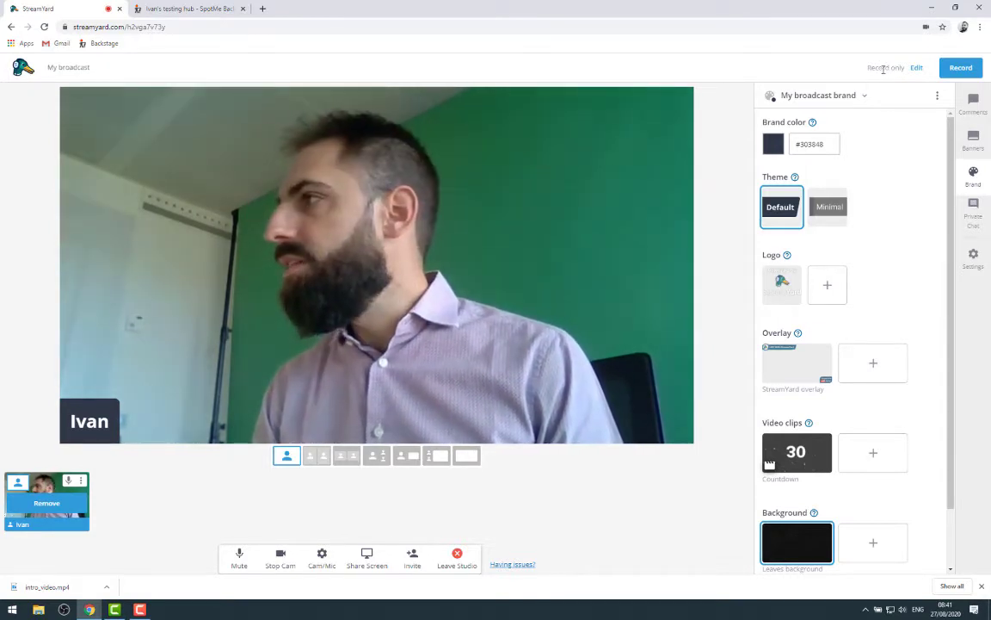
Bring up StreamYard's form for adding a custom RTMP Server destination
left_click(917, 67)
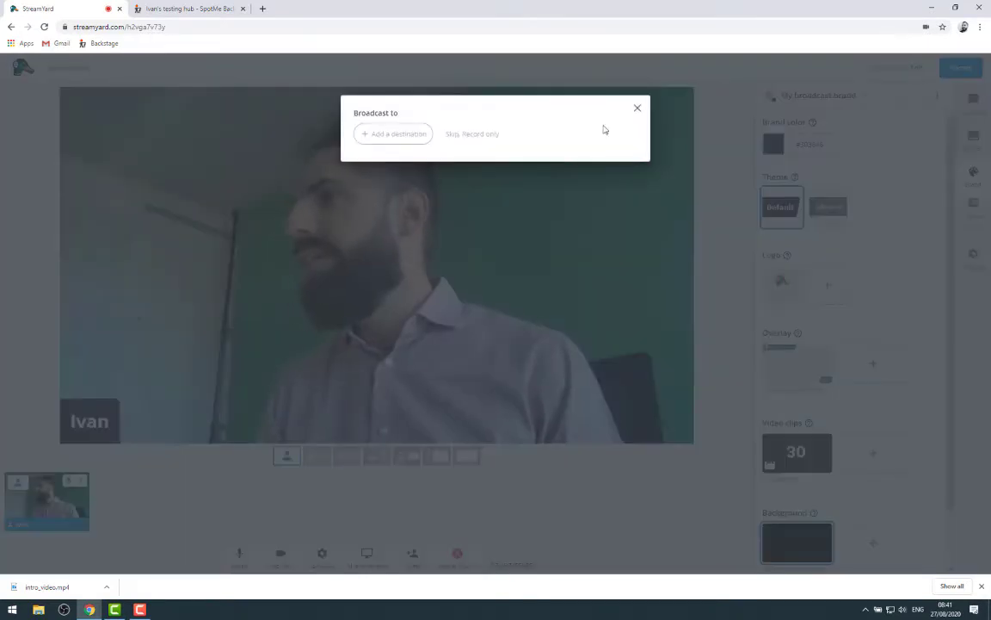
left_click(399, 136)
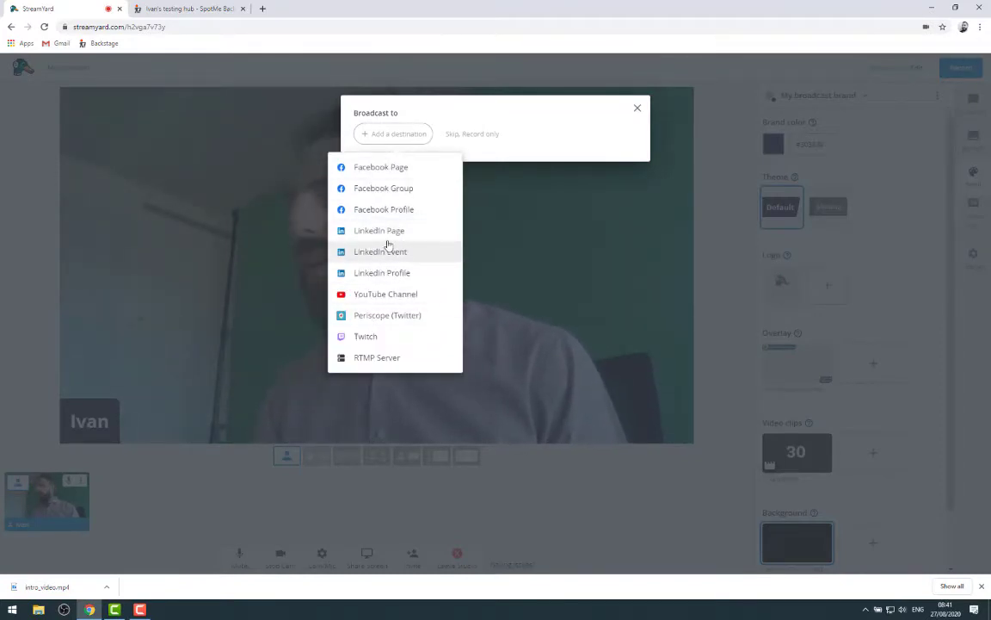
left_click(391, 360)
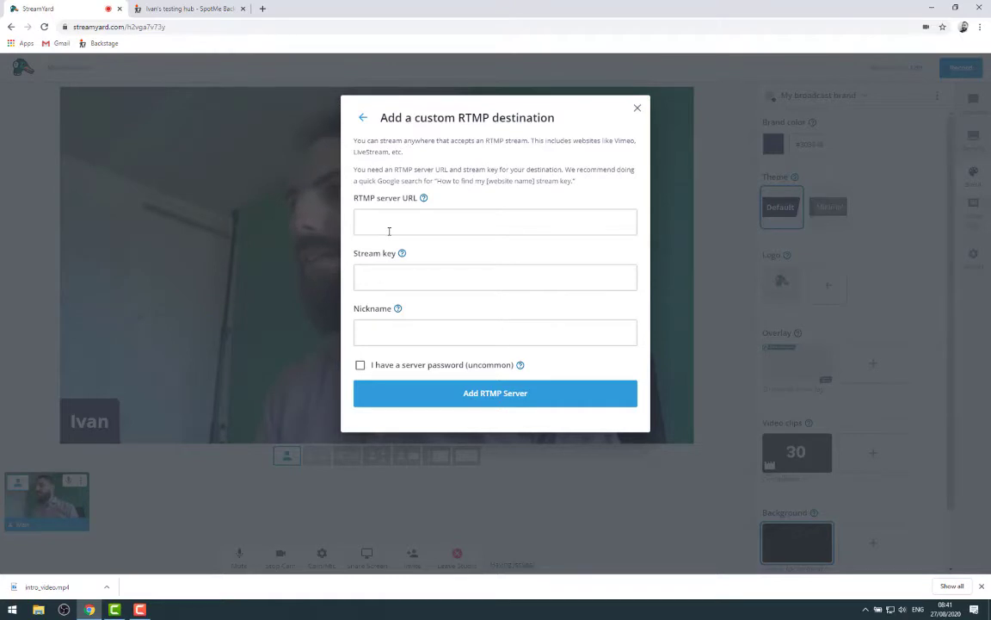
Check the SpotMe stream page to see whether the RTMPS credentials are ready
left_click(185, 9)
left_click(62, 6)
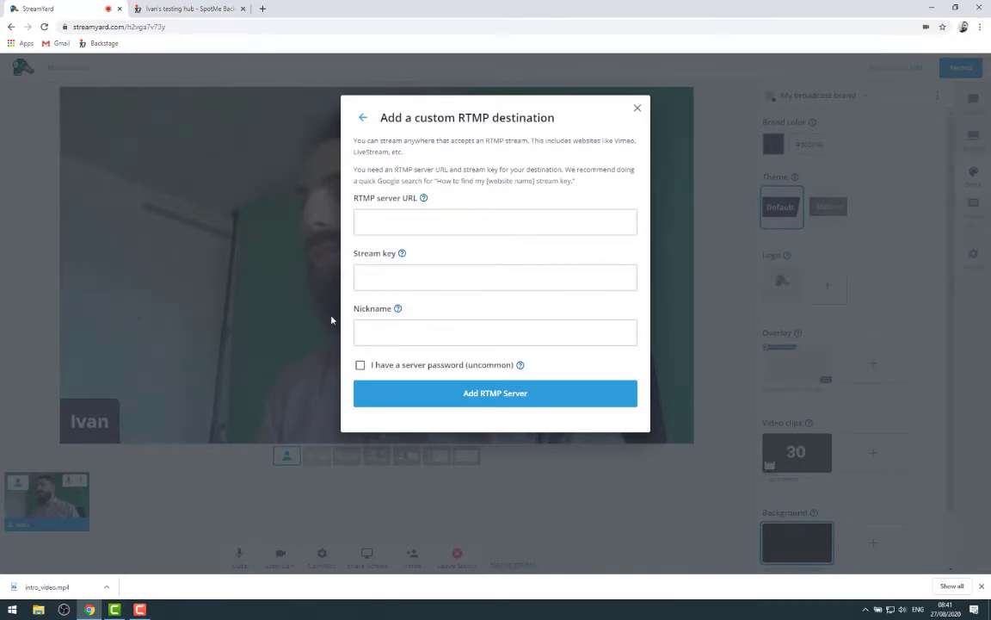
left_click(185, 9)
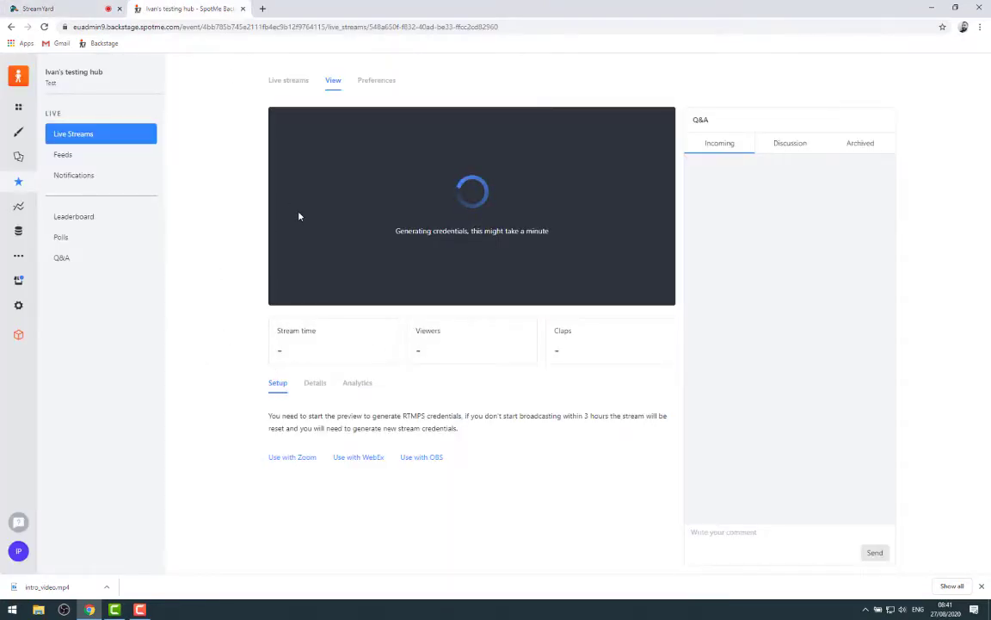
Close the empty custom RTMP form and scroll through the studio's brand settings
left_click(38, 9)
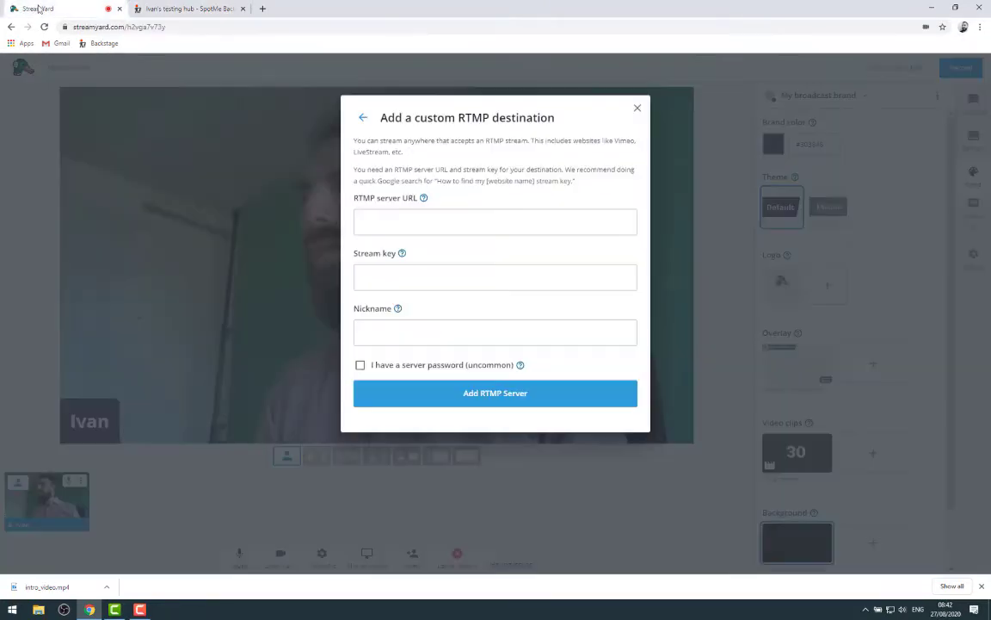
left_click(636, 110)
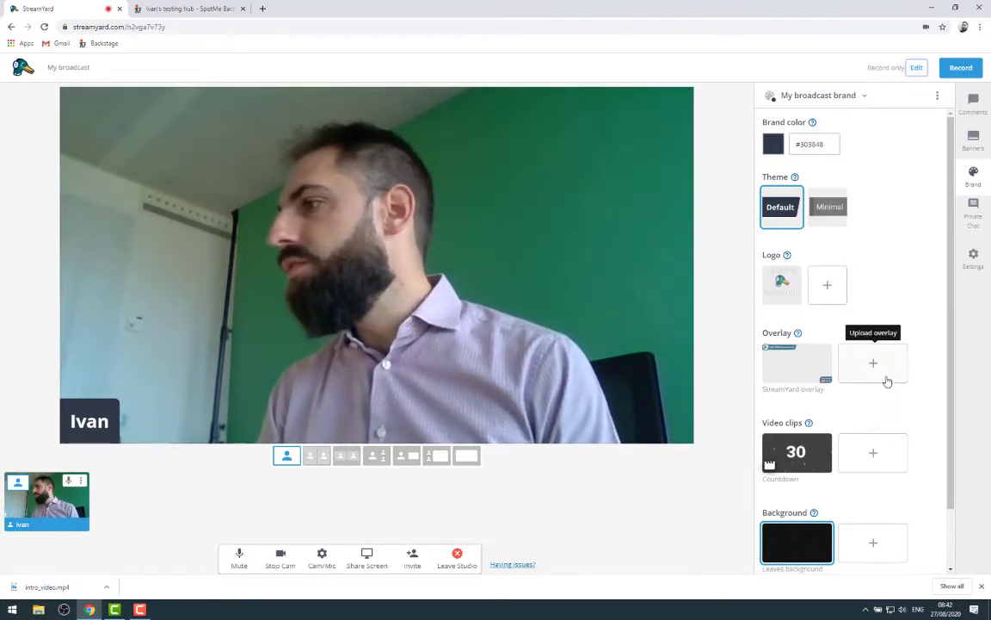
scroll(874, 414, "down", 1)
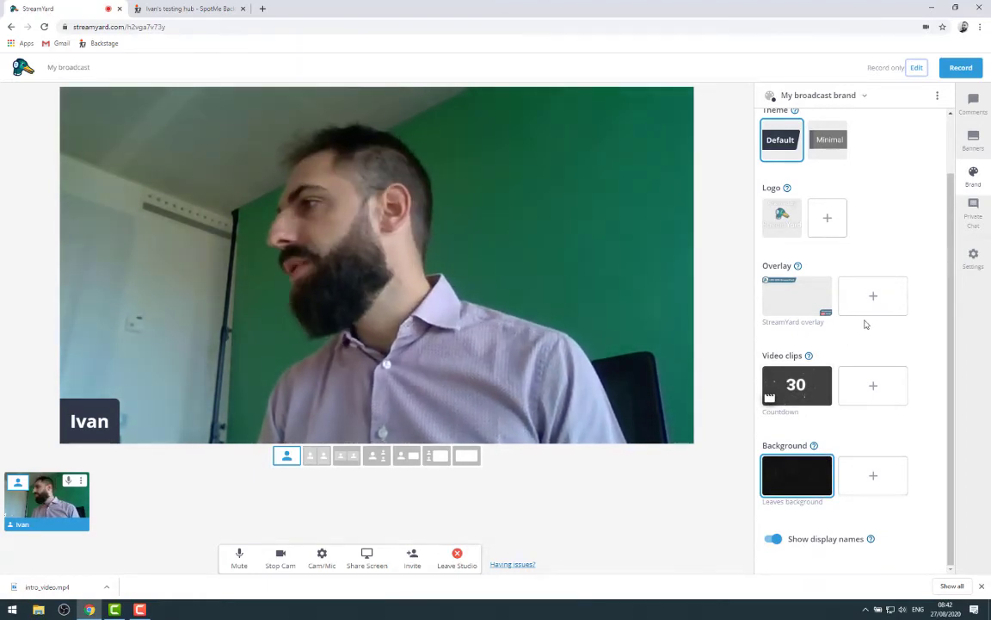
scroll(879, 341, "up", 1)
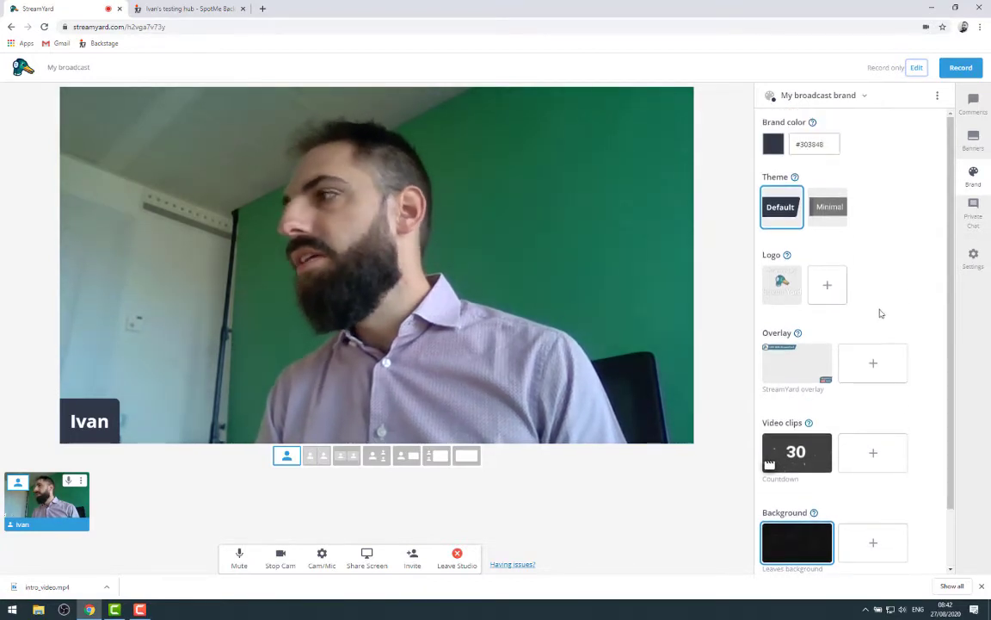
scroll(881, 322, "down", 1)
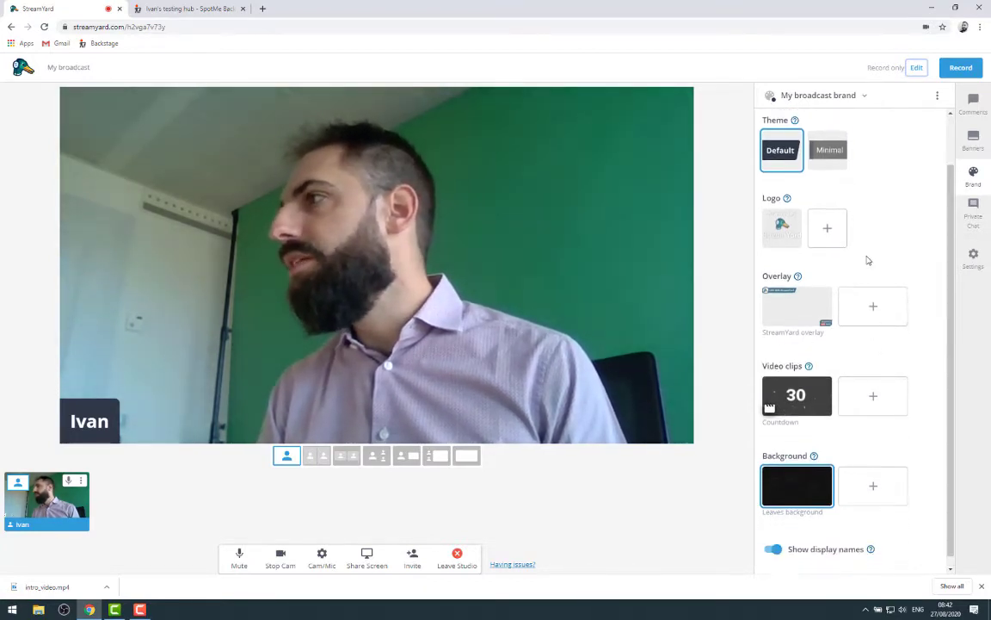
scroll(868, 260, "down", 1)
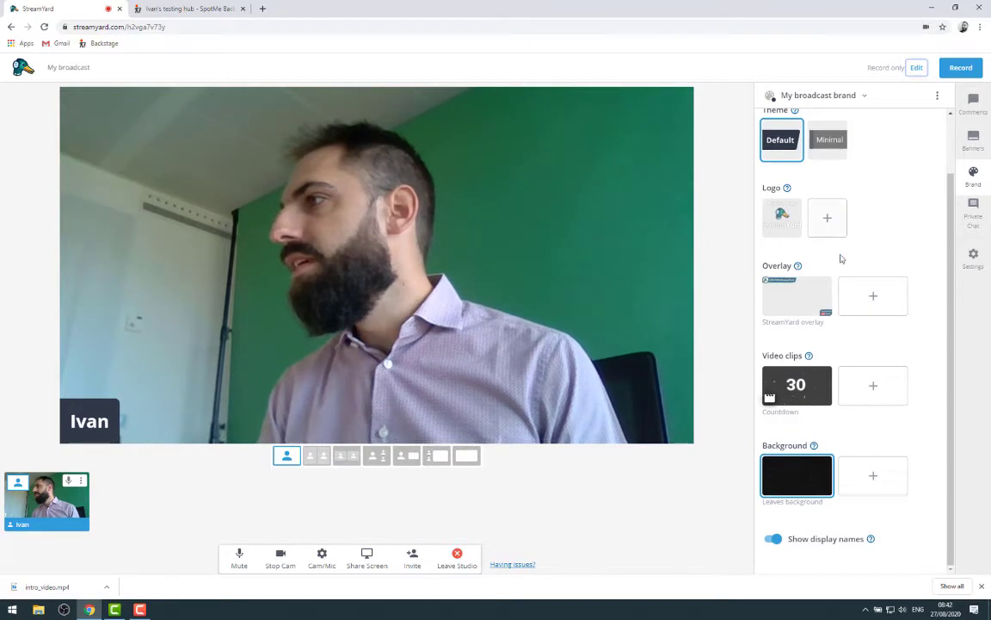
scroll(852, 252, "up", 1)
Copy the newly generated RTMPS endpoint from the SpotMe stream page
left_click(194, 8)
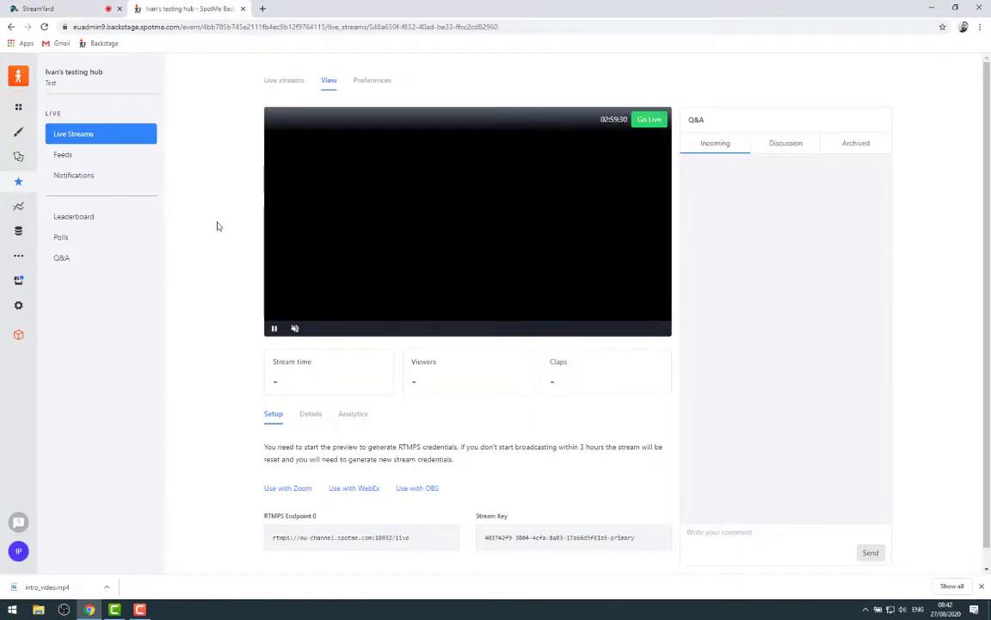
scroll(218, 223, "down", 1)
left_click(366, 518)
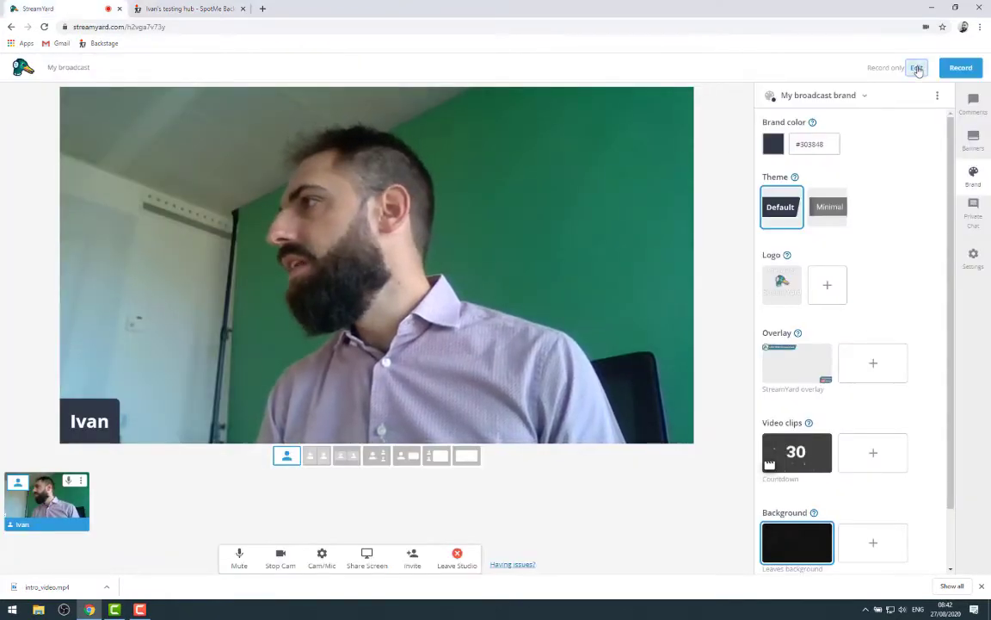
Start a new custom RTMP Server destination and paste the SpotMe RTMPS endpoint as server URL
left_click(916, 67)
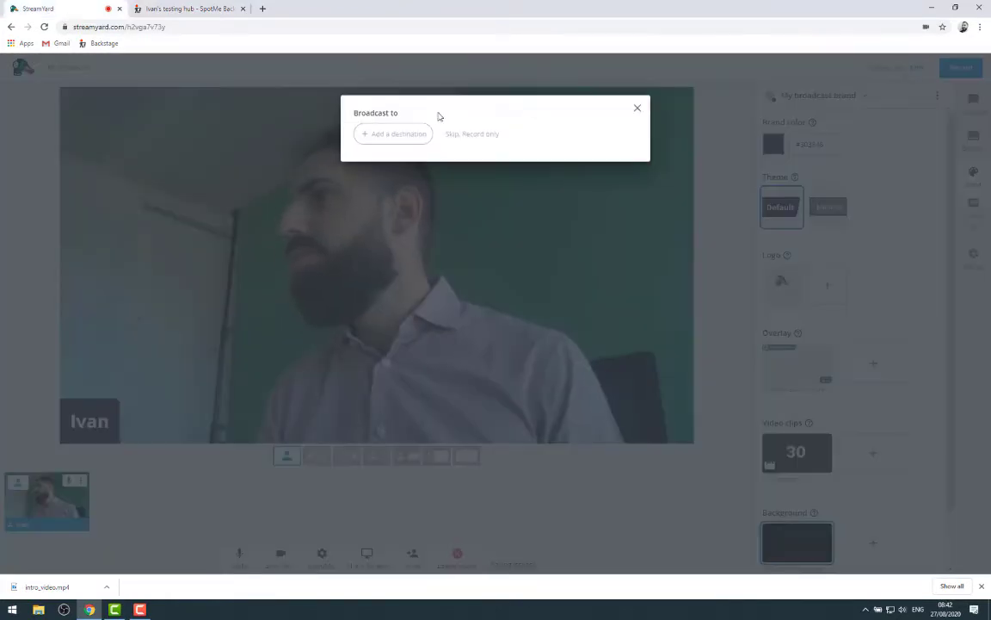
left_click(392, 135)
left_click(381, 361)
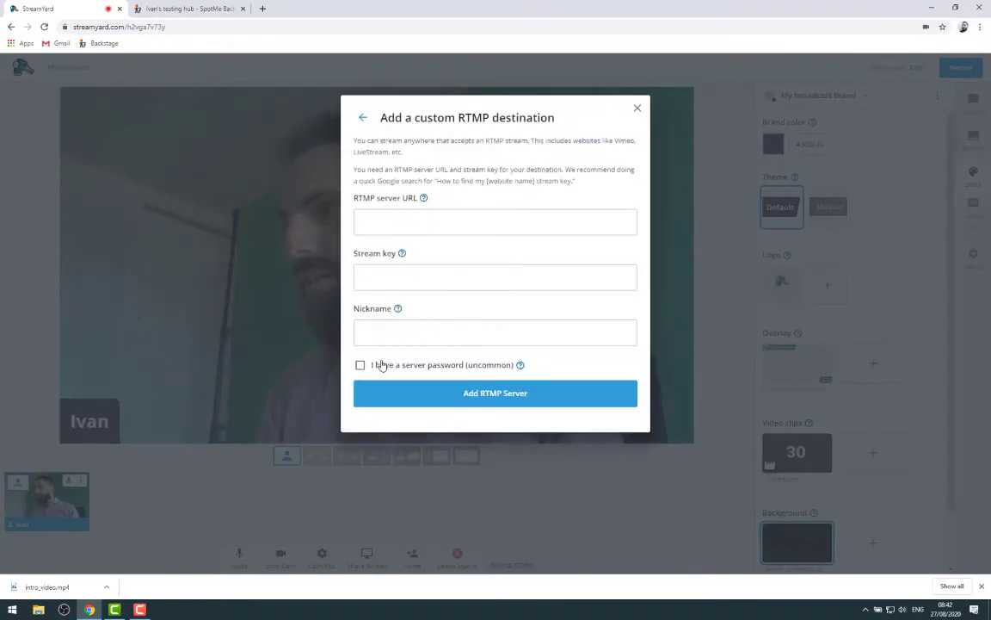
left_click(386, 218)
key("ctrl+v")
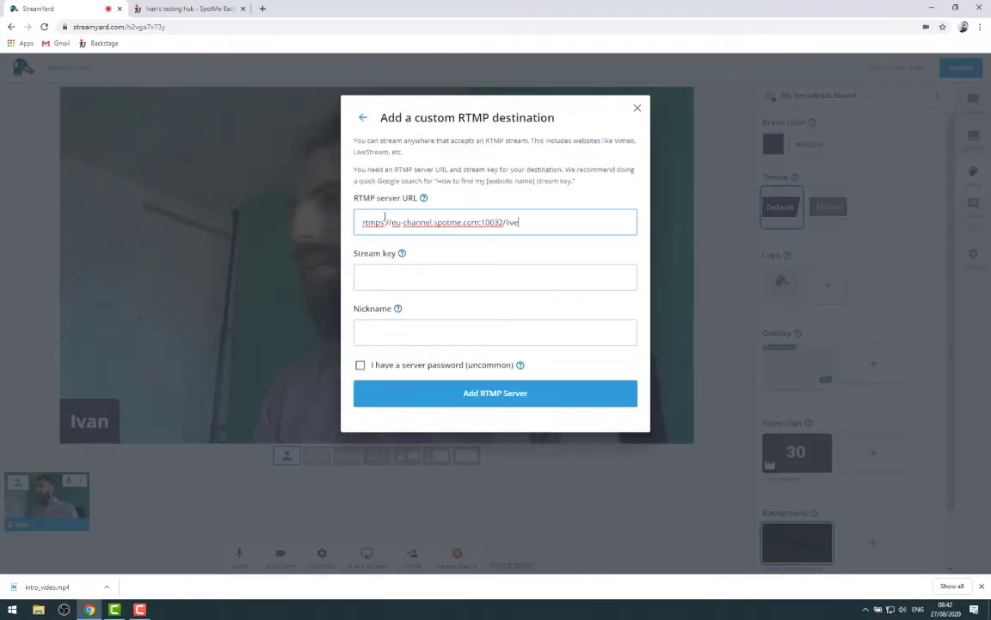
Copy the SpotMe stream key and paste it into the destination's Stream key field
key("ctrl+Tab")
left_click(549, 523)
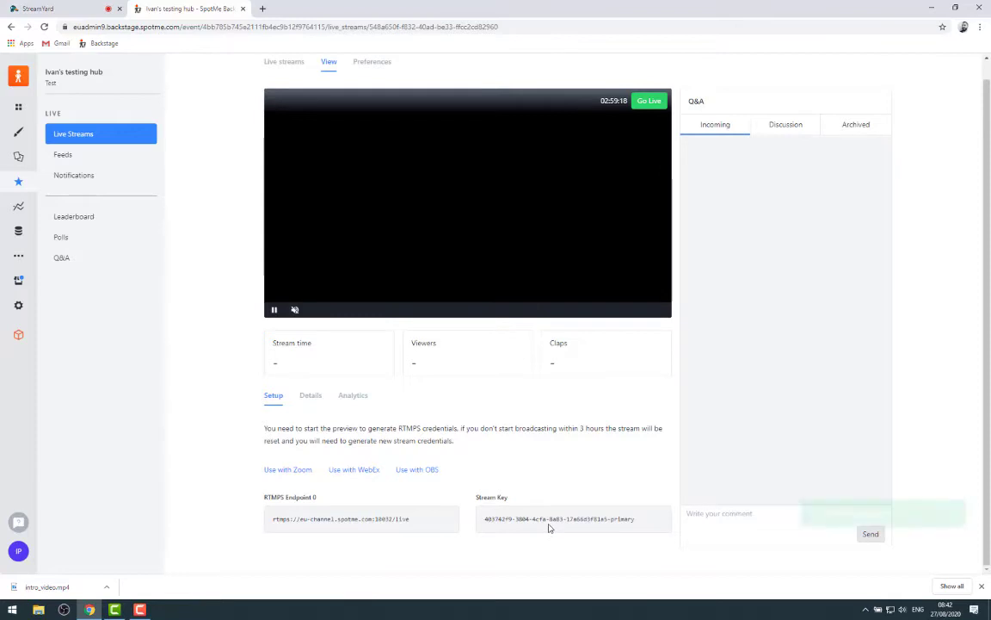
key("ctrl+Tab")
left_click(384, 276)
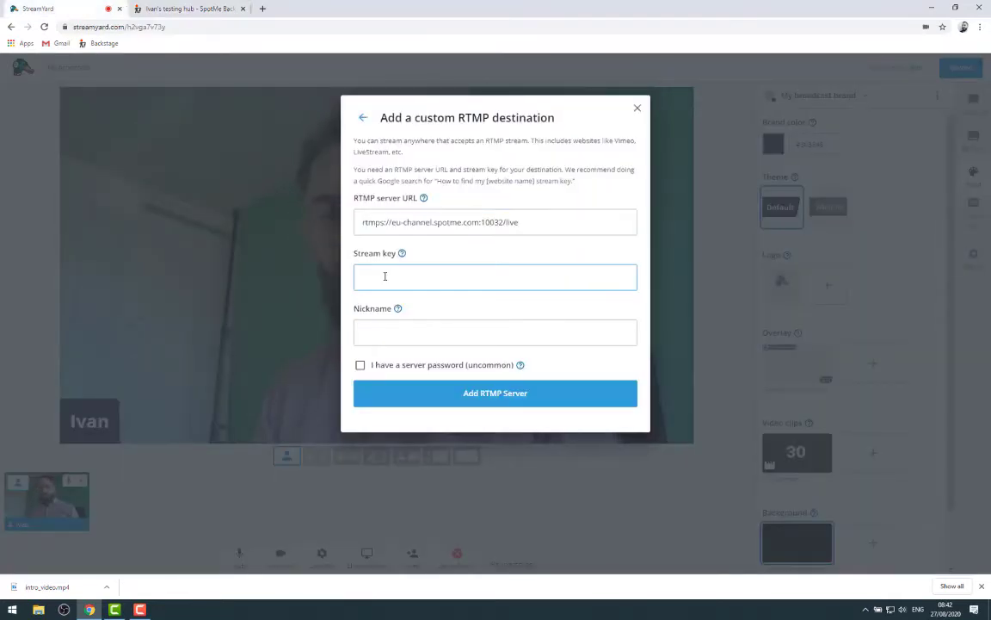
key("ctrl+v")
Nickname the destination 'My StreamYard broadcast', add the RTMP server and save the changes
left_click(400, 332)
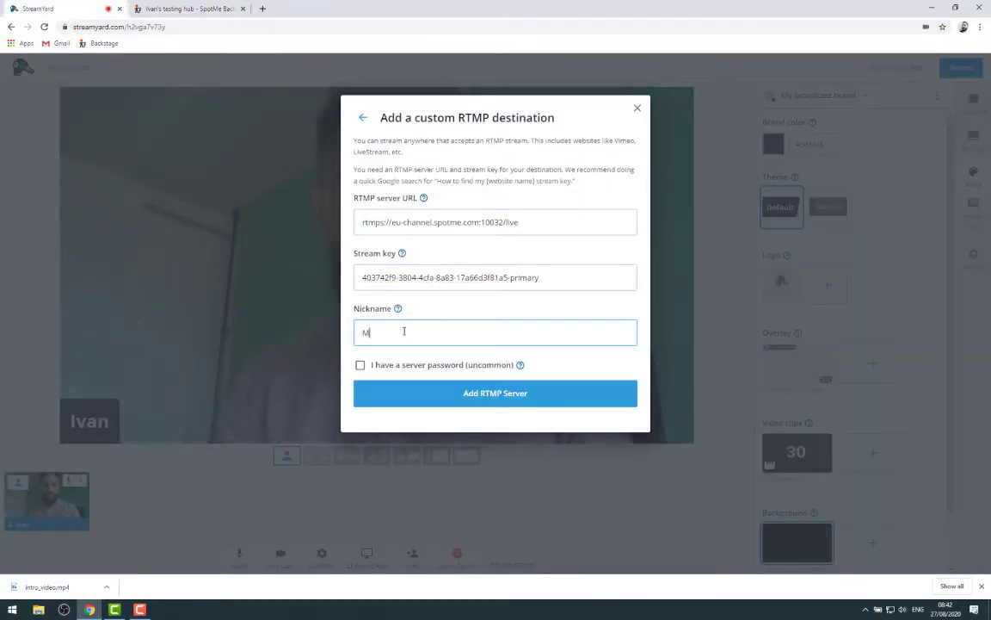
type("My StreamYard ")
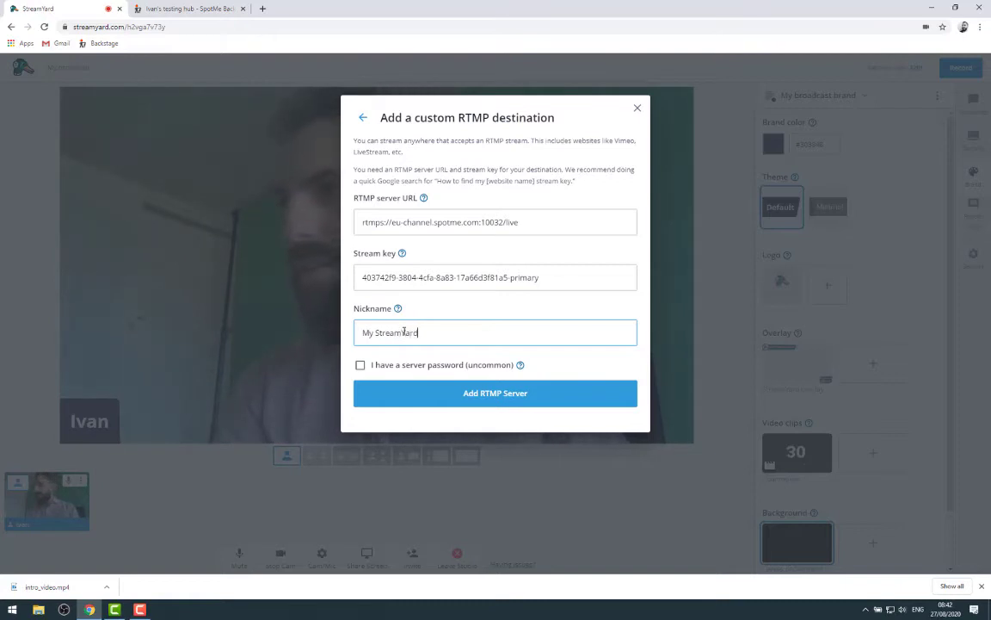
type("broadcast")
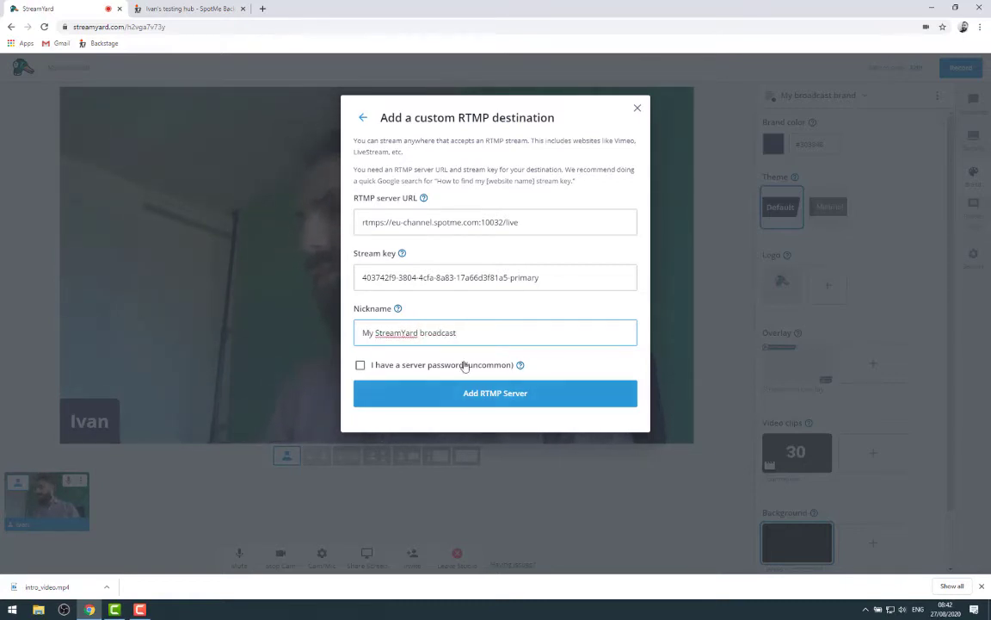
left_click(478, 394)
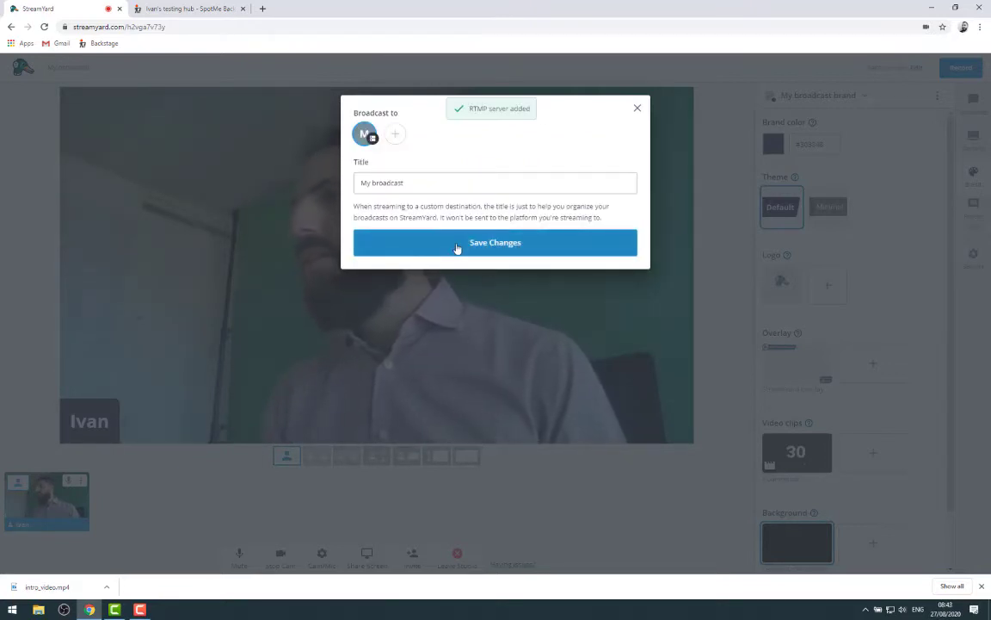
left_click(457, 244)
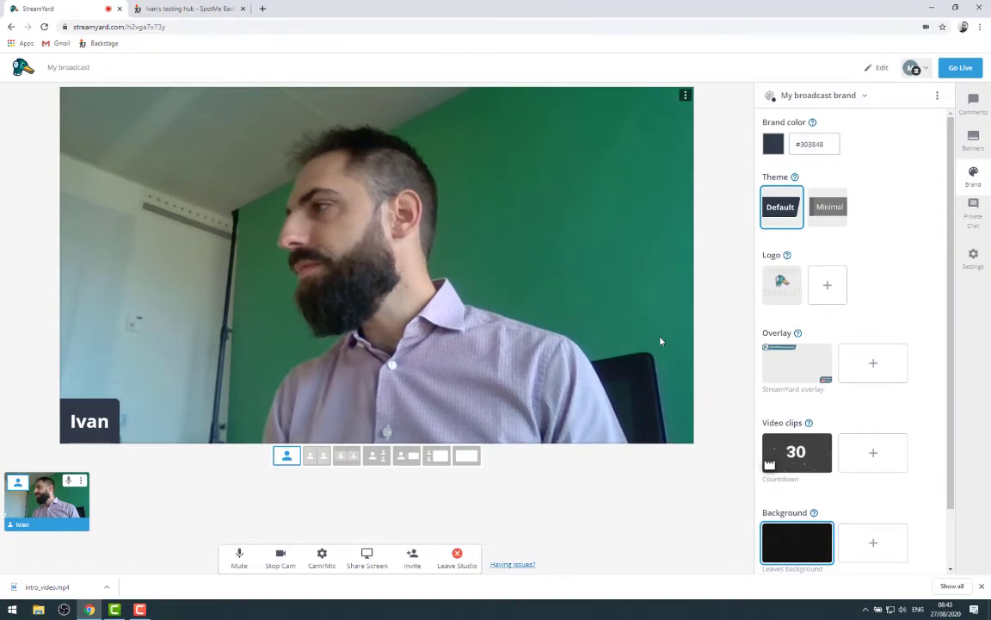
Check the destination status, go live with the broadcast, then view SpotMe Backstage's stream page
left_click(921, 69)
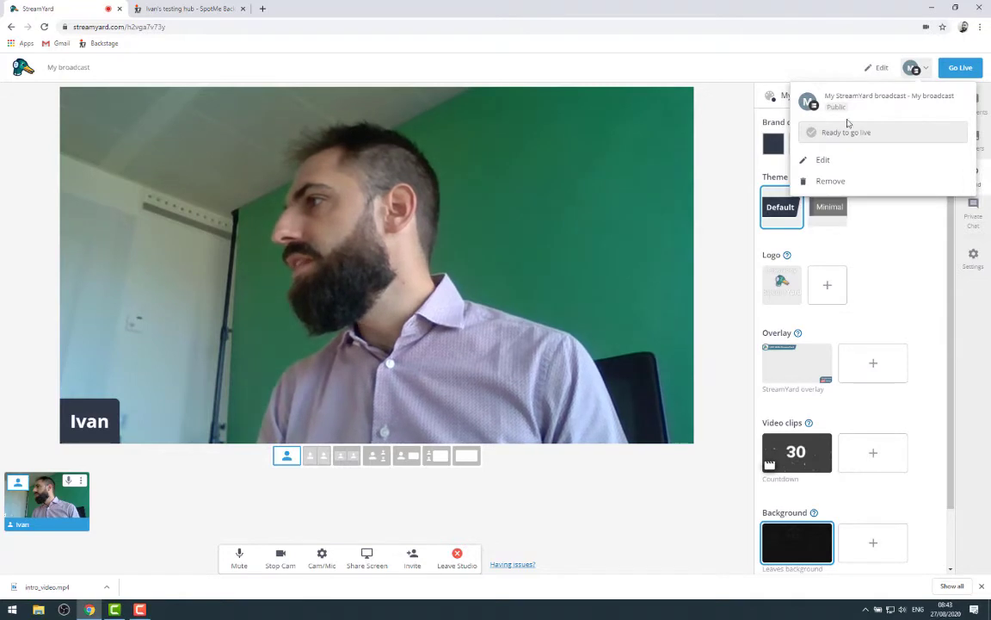
left_click(926, 67)
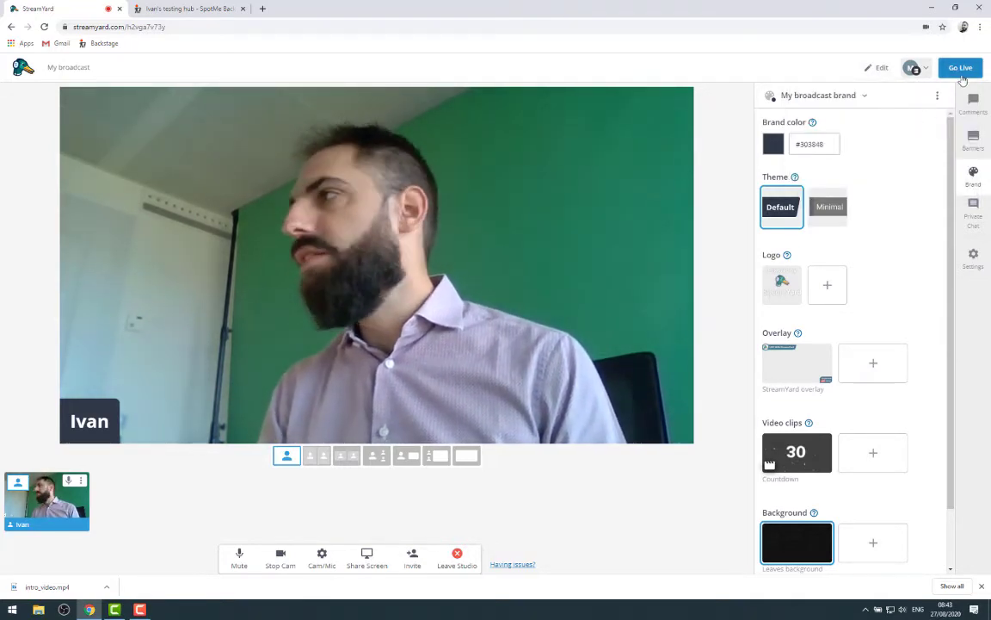
left_click(961, 69)
left_click(949, 120)
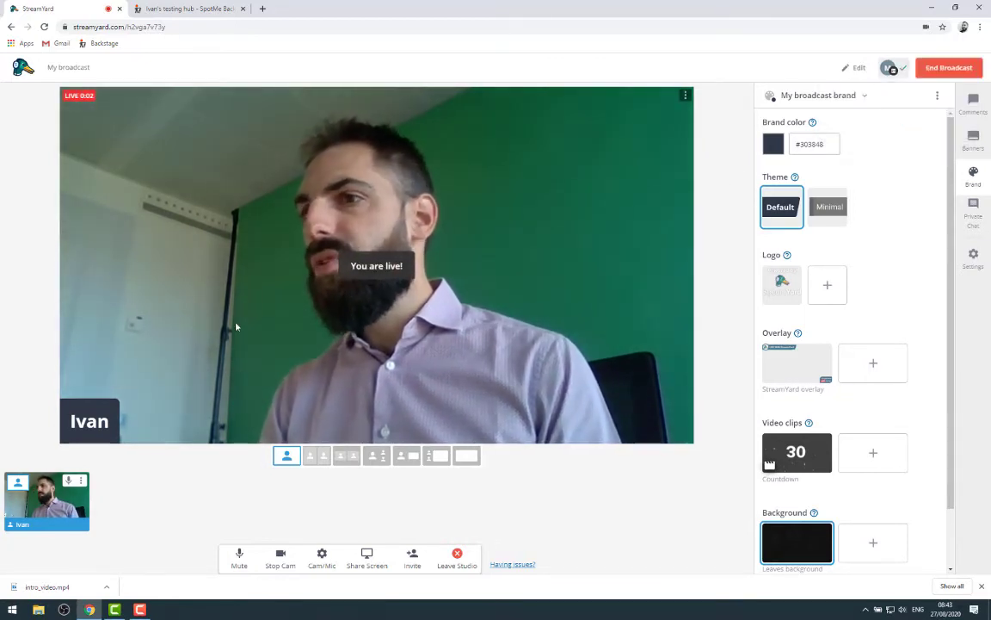
left_click(168, 9)
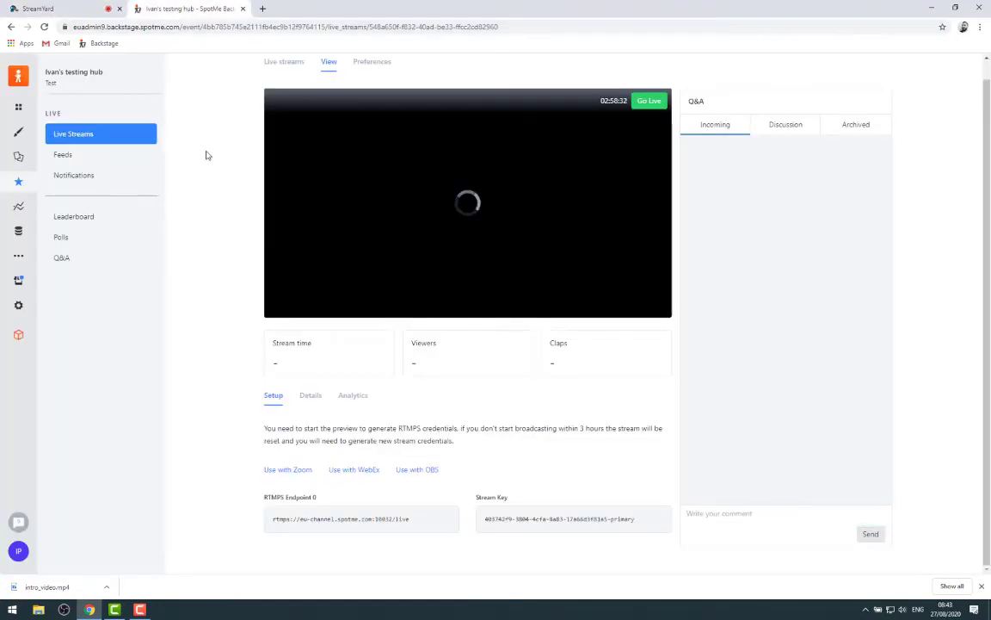
Return to StreamYard and open the Broadcasts list in a new tab, showing 'My broadcast' as LIVE
left_click(65, 11)
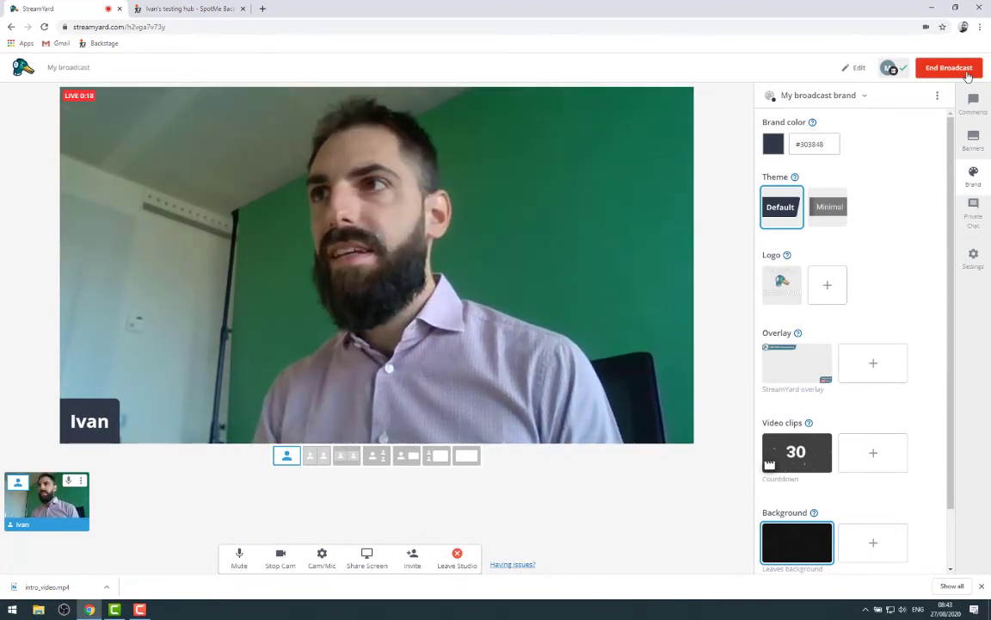
left_click(19, 71)
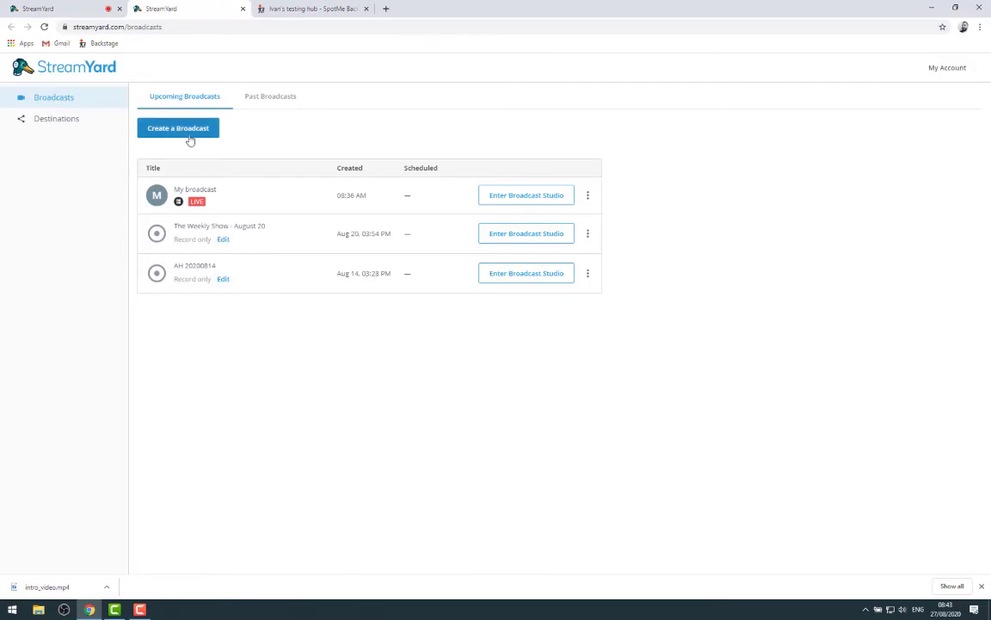
Look over the live studio and broadcasts list, then view the webcam feed in SpotMe's stream preview
left_click(73, 8)
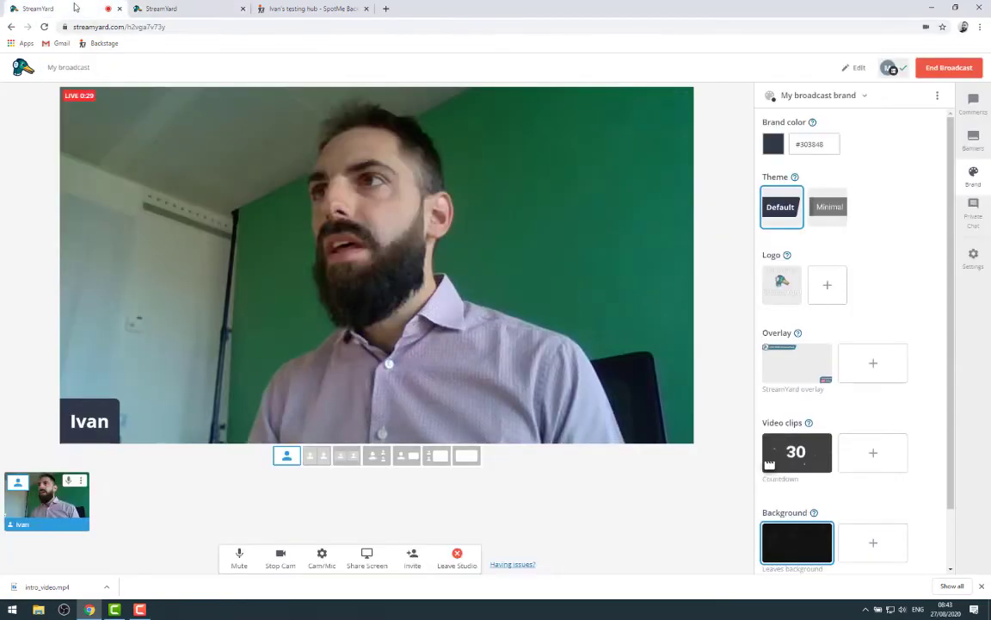
left_click(843, 97)
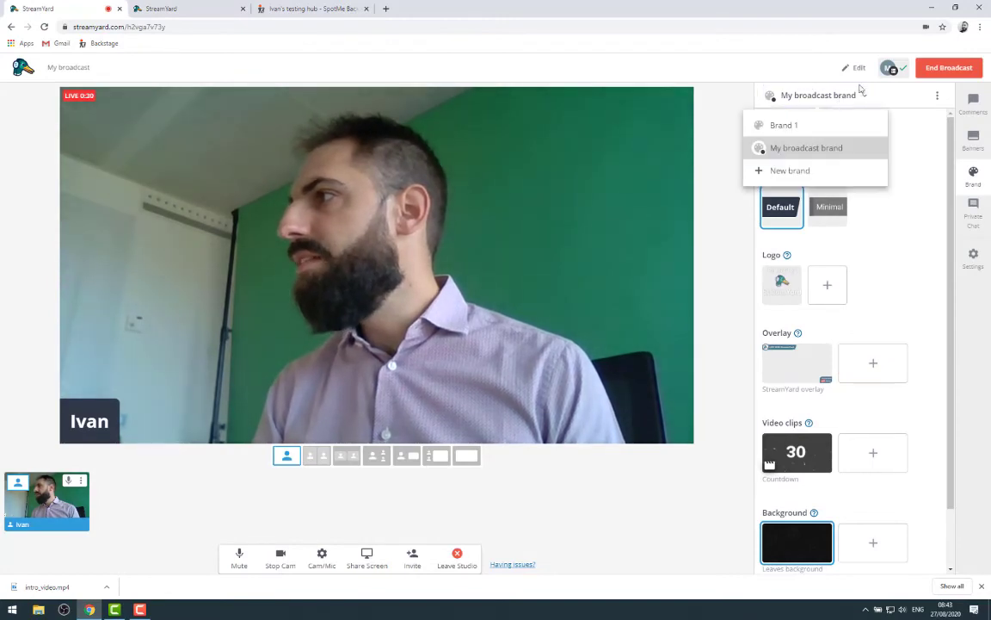
left_click(659, 160)
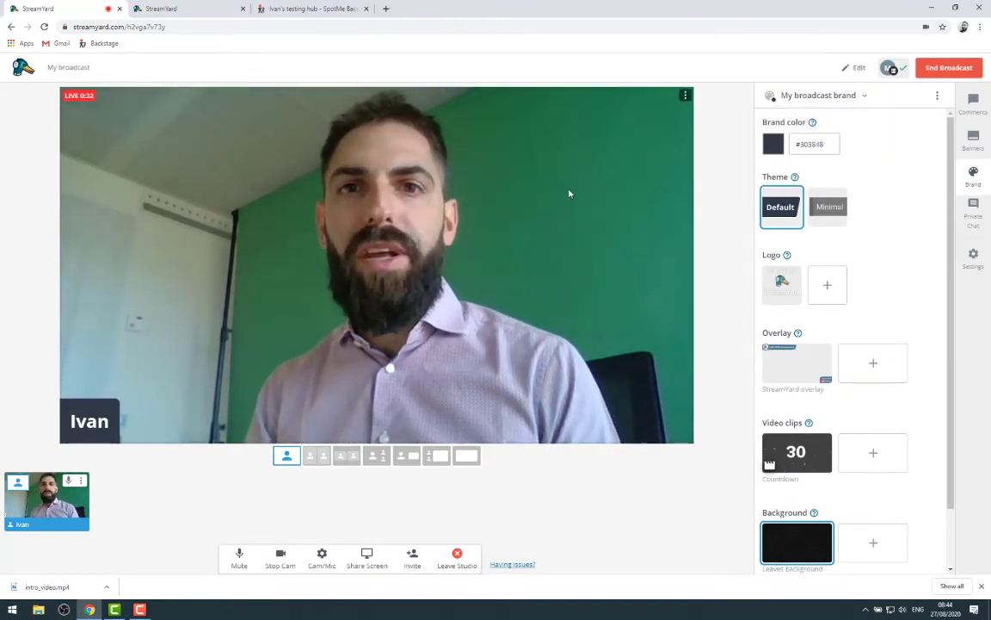
left_click(174, 7)
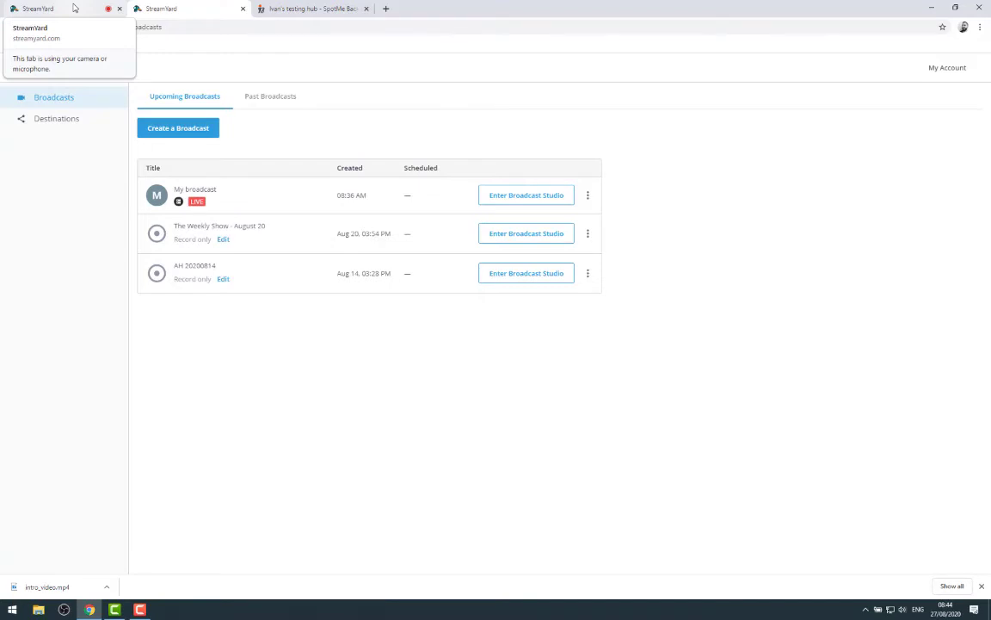
left_click(74, 8)
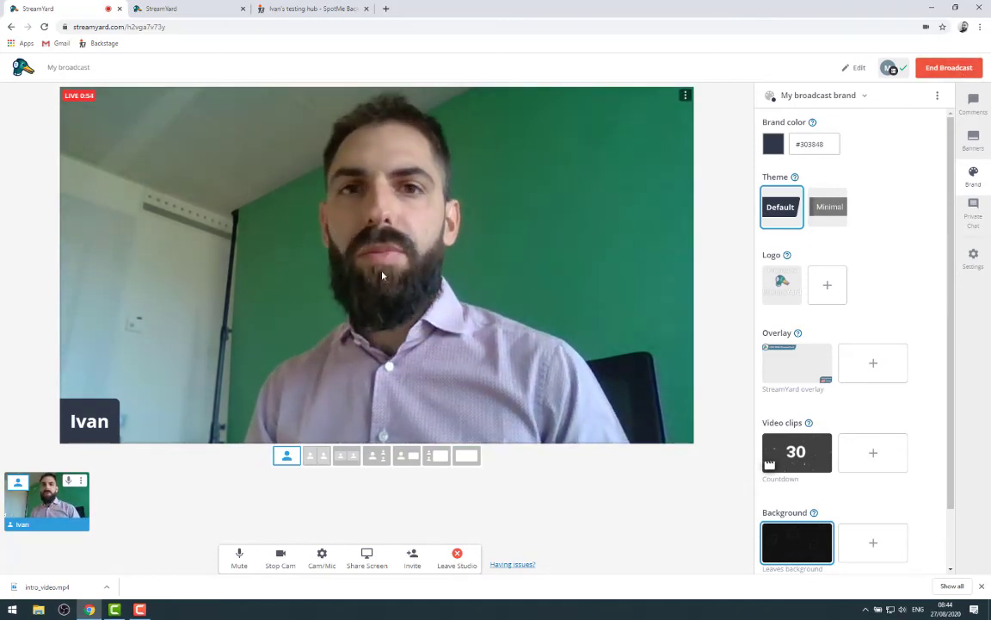
left_click(285, 11)
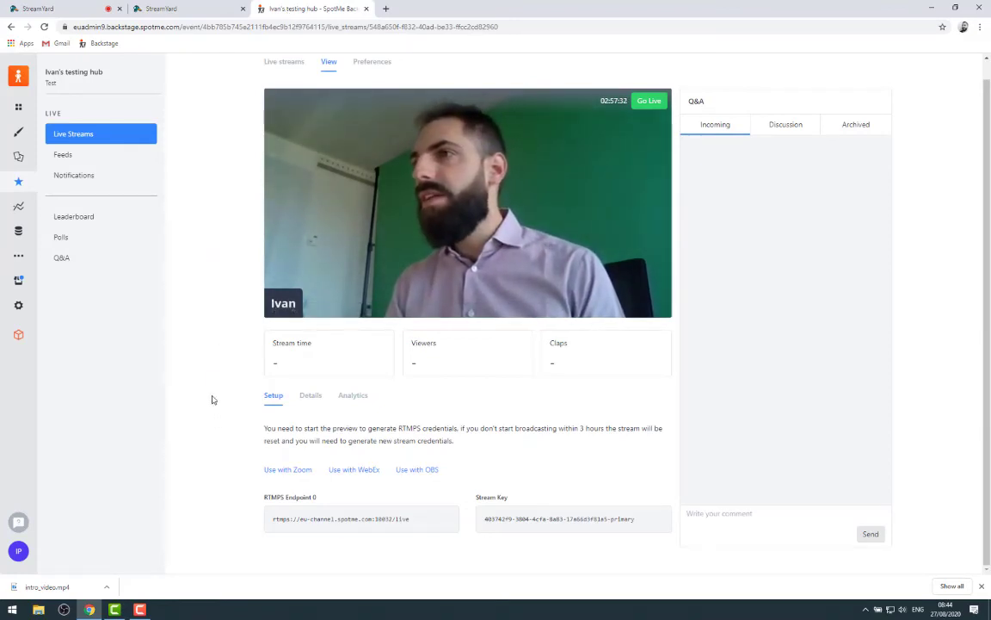
Cancel Go Live in SpotMe Backstage and return to StreamYard's Broadcasts list, with 'My broadcast' still live
scroll(222, 353, "up", 1)
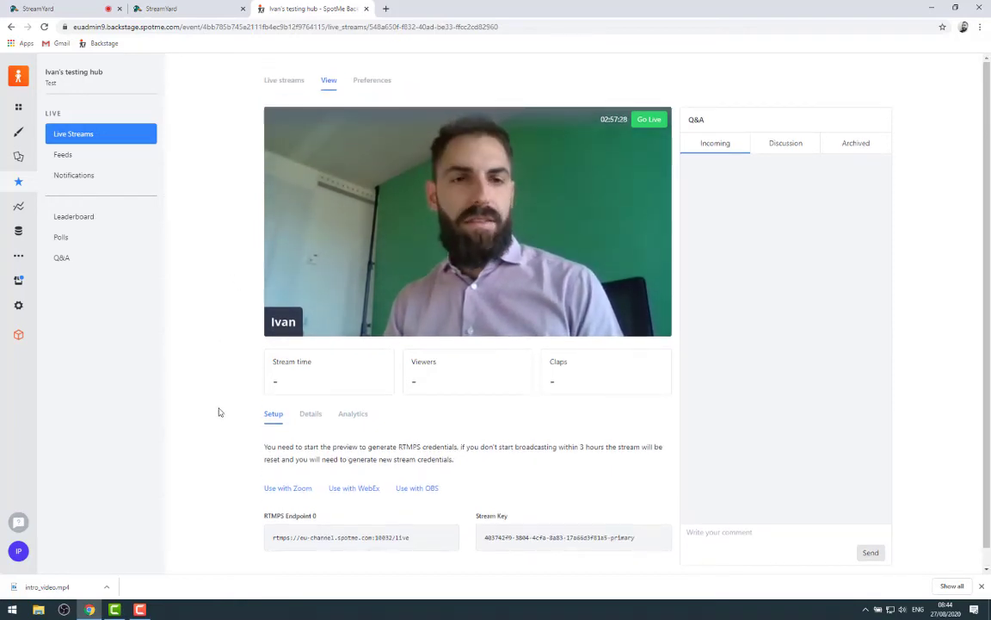
left_click(651, 119)
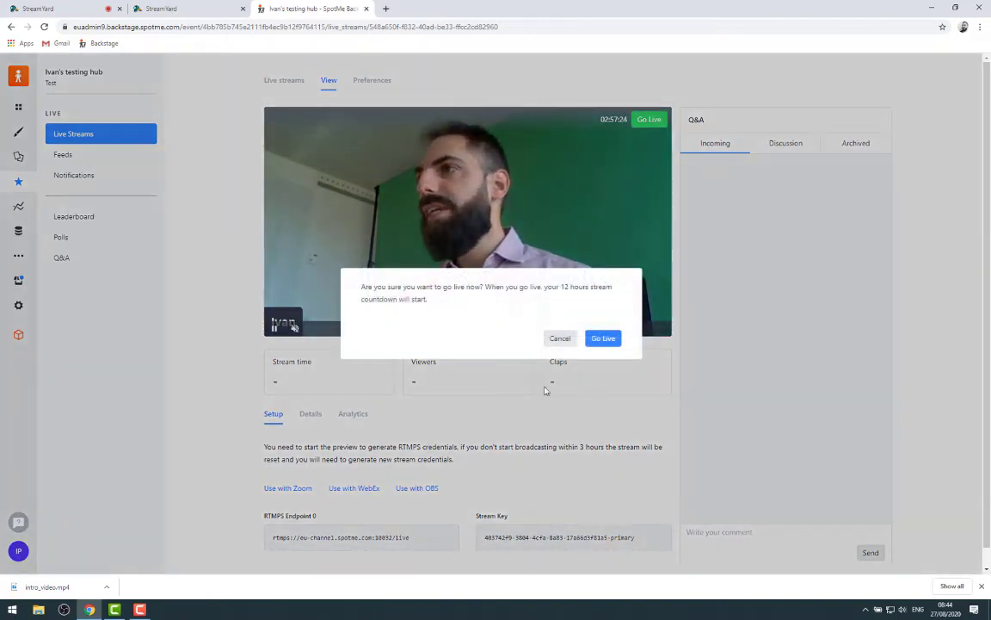
left_click(562, 338)
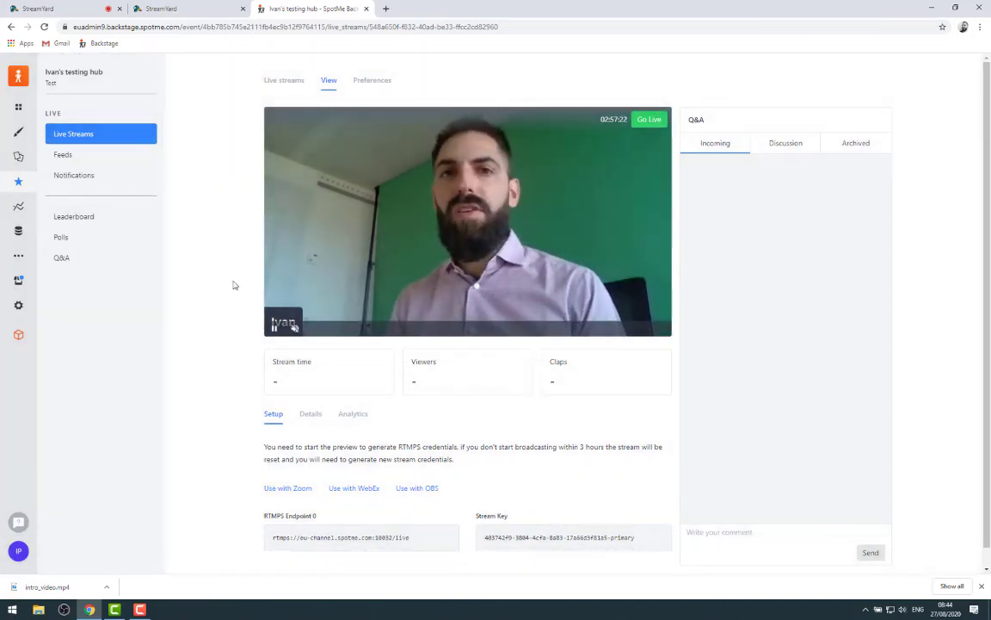
left_click(226, 11)
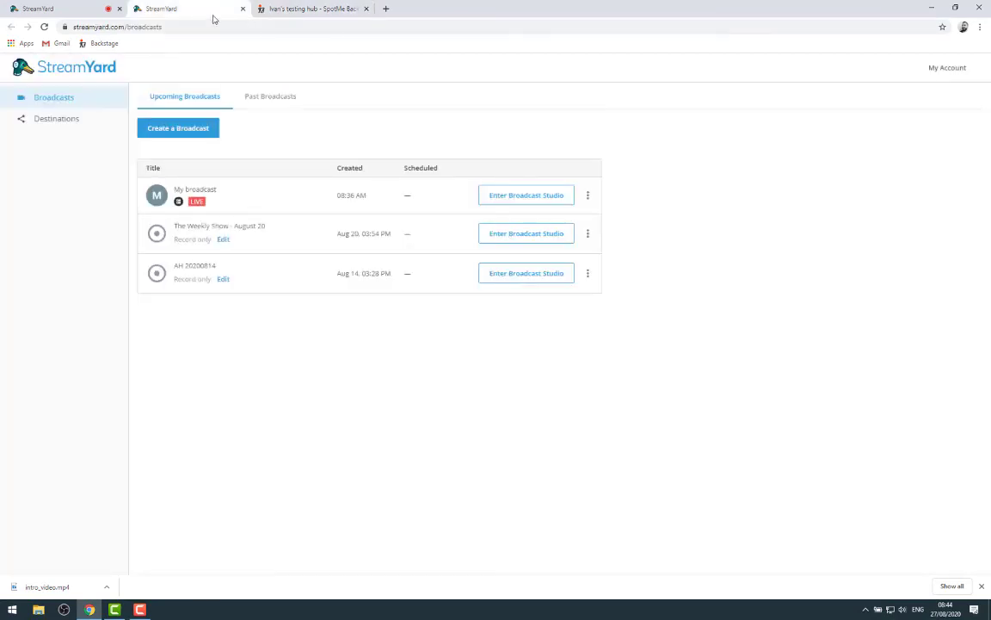
Glance at the live StreamYard studio, then return to the Backstage page previewing the webcam feed
left_click(86, 8)
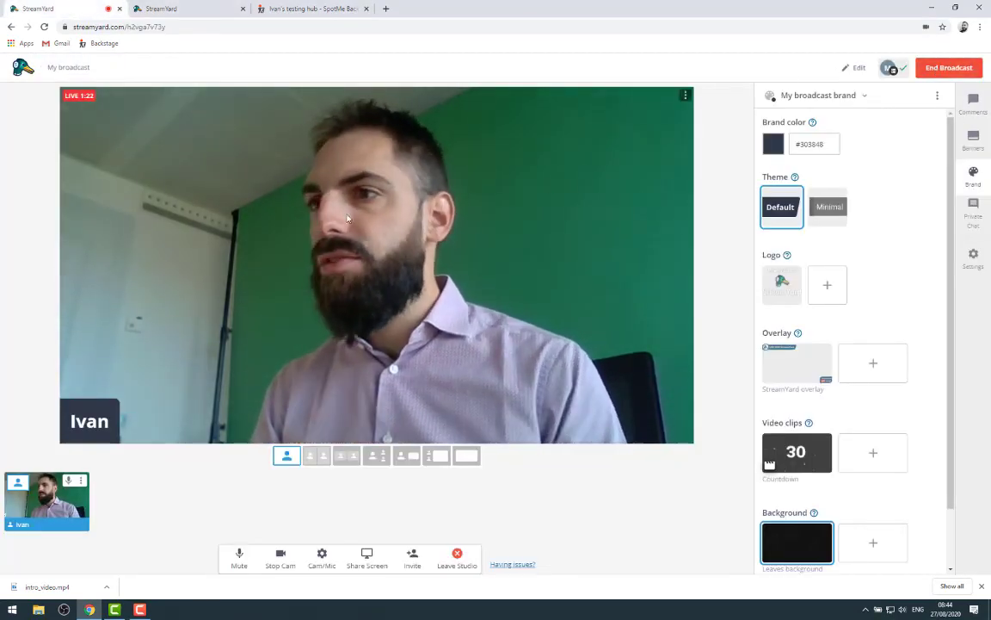
left_click(323, 9)
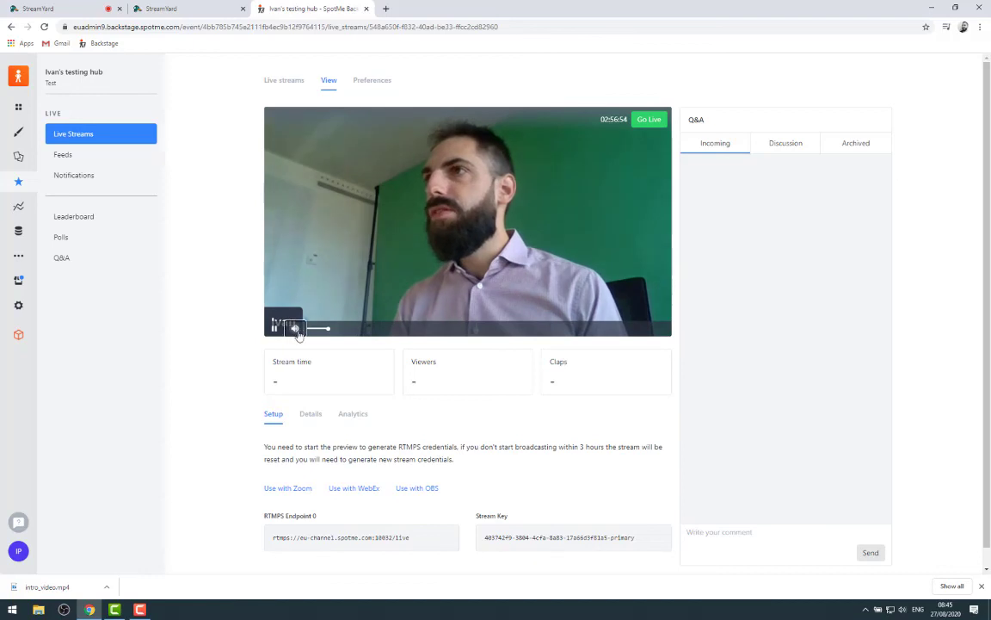
Toggle the sound on the Backstage stream preview and return to the live StreamYard studio
left_click(295, 329)
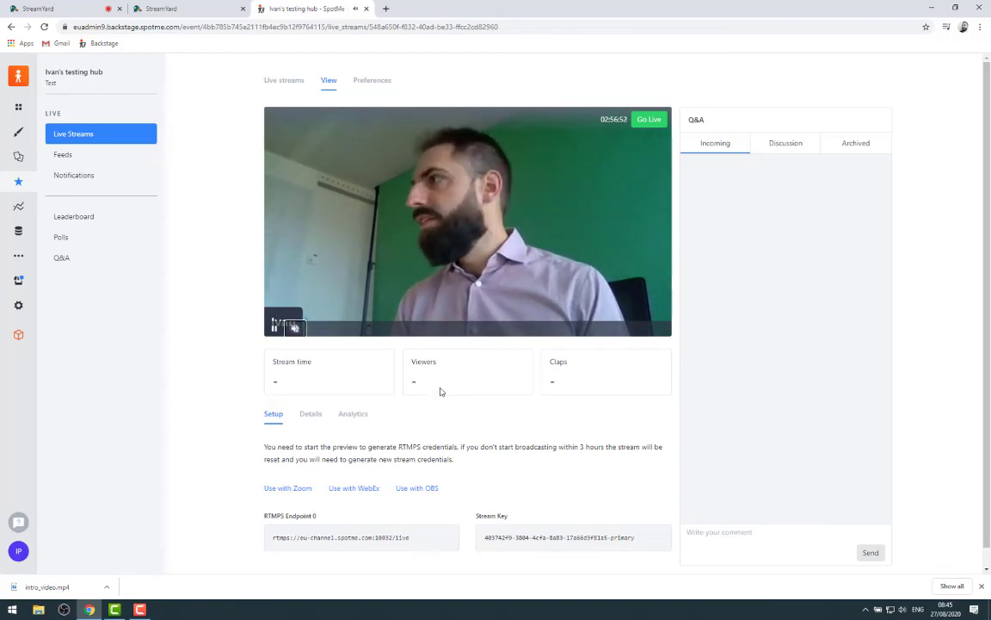
scroll(440, 392, "down", 1)
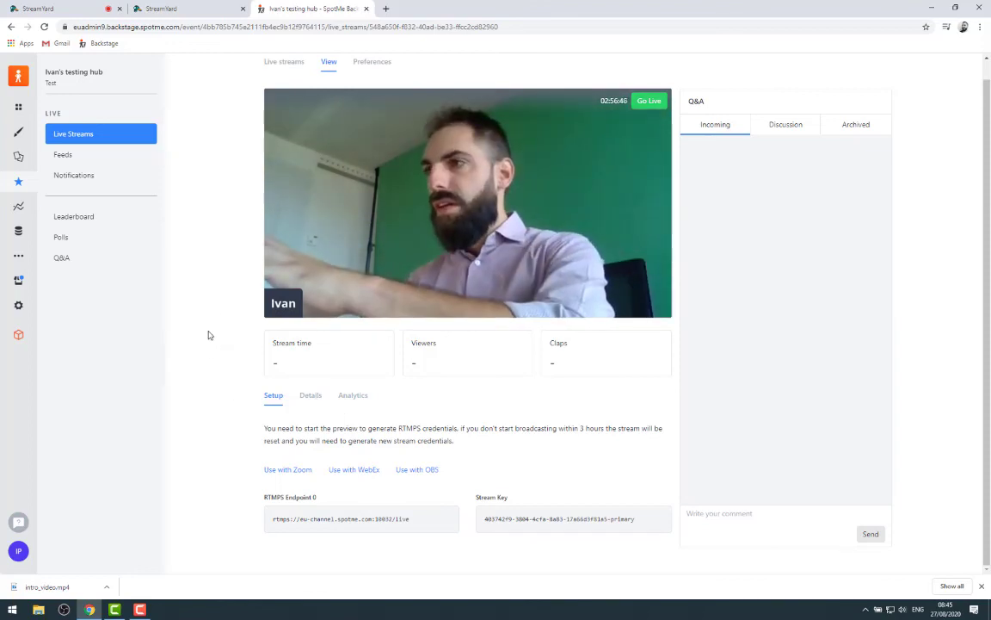
left_click(52, 9)
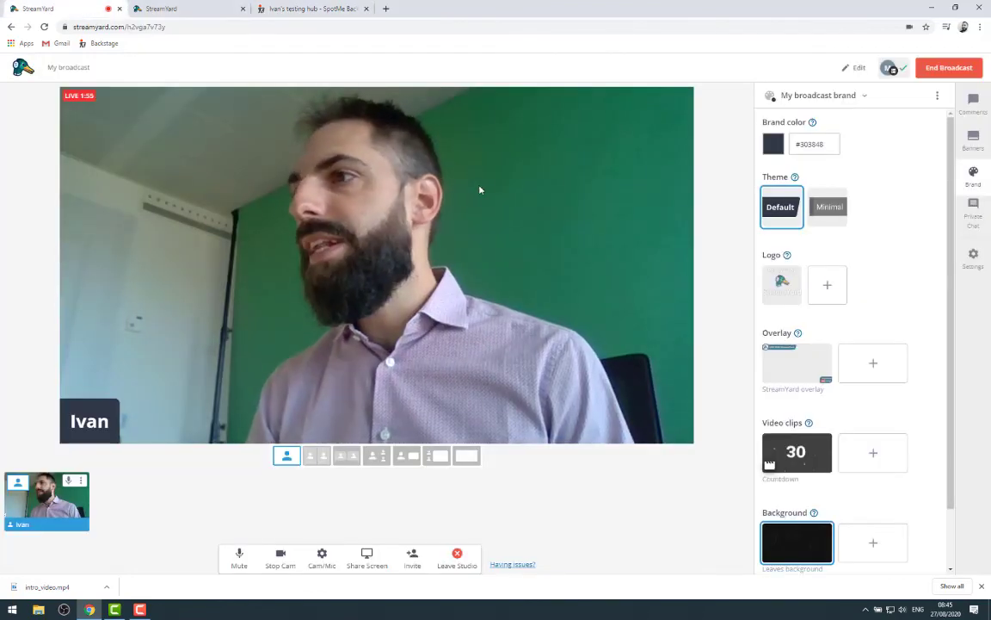